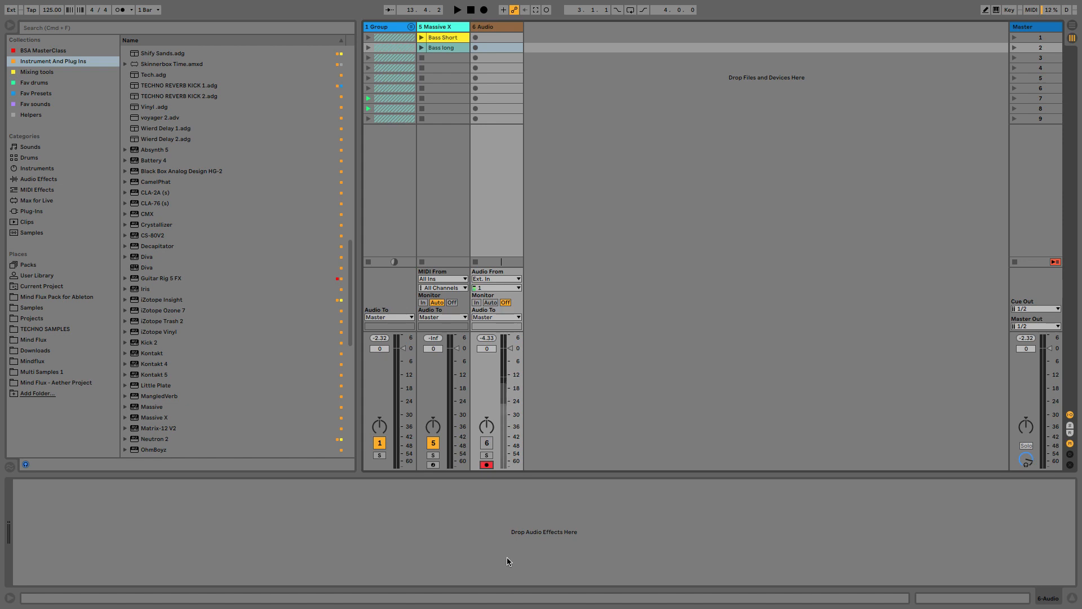
Arm the Massive X track for recording and open its plug-in window on the routing view.
click(433, 28)
click(433, 465)
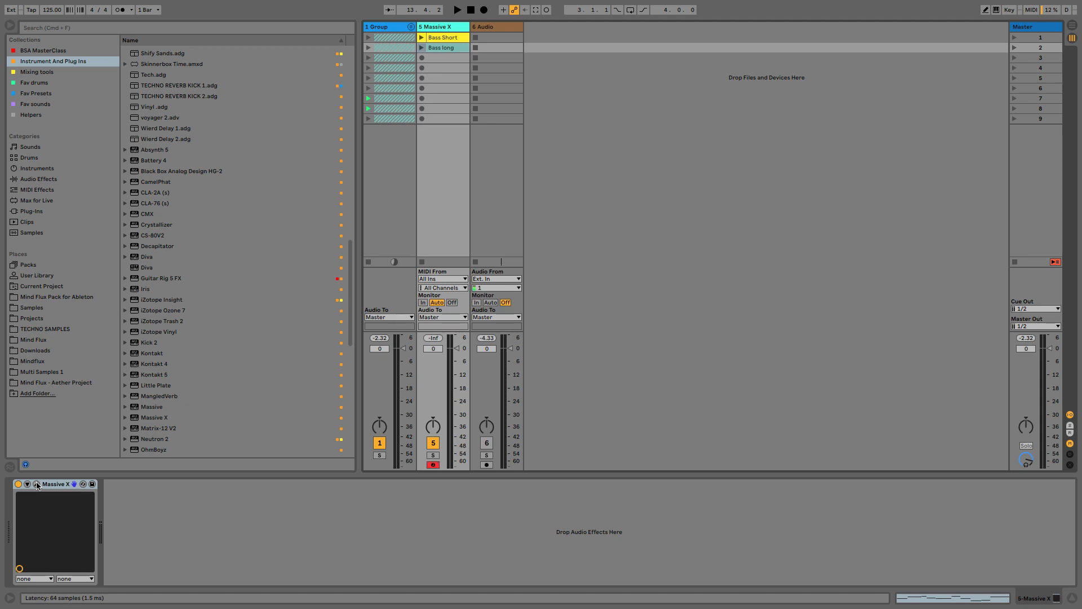
click(36, 484)
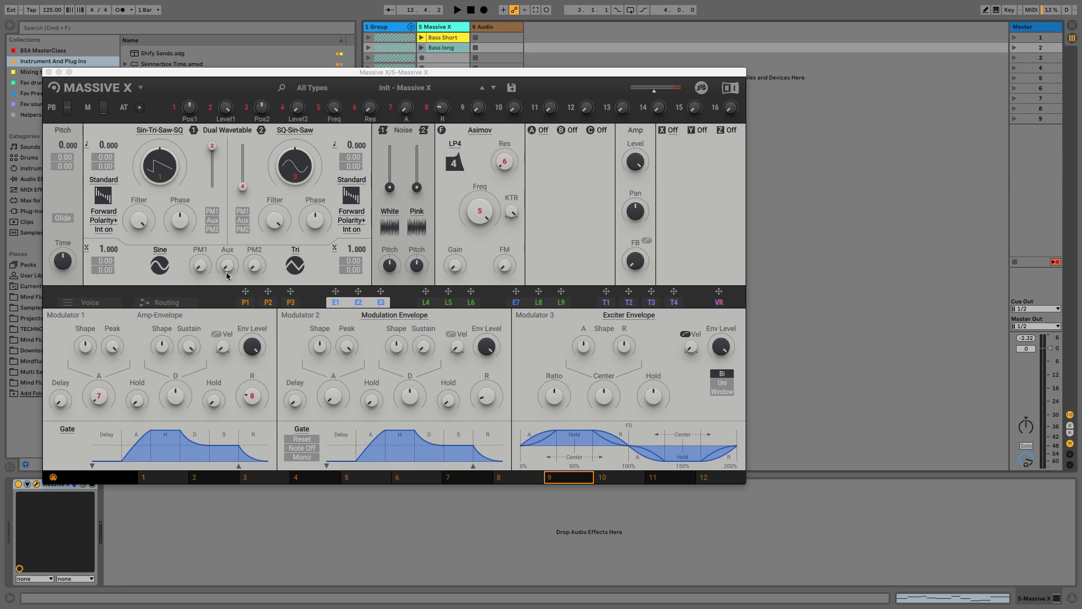
click(165, 302)
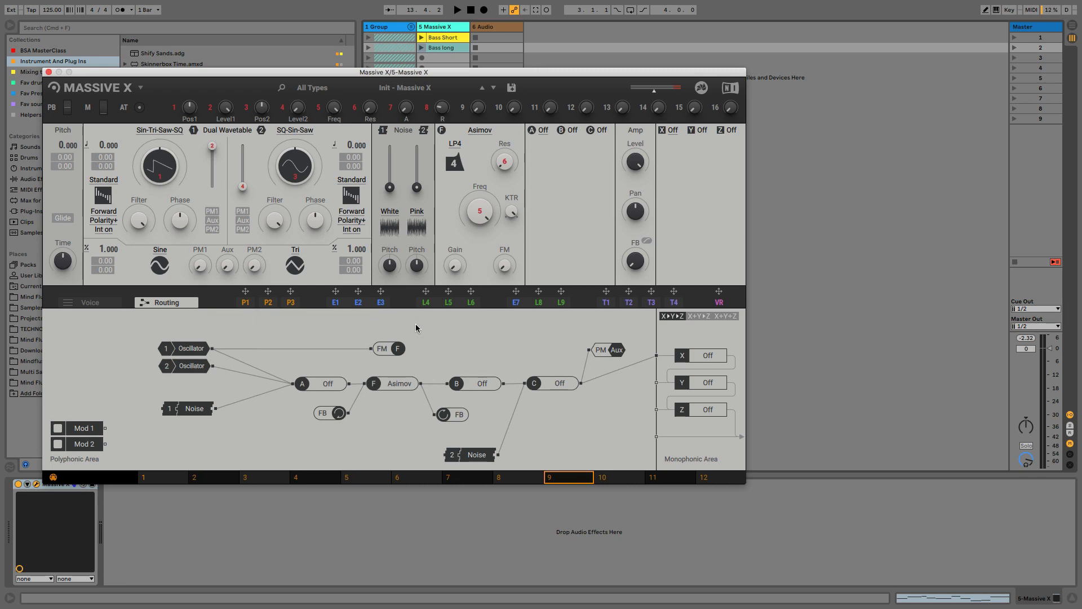
Load the Init - Massive X Blank preset from the Quickstart category.
click(397, 89)
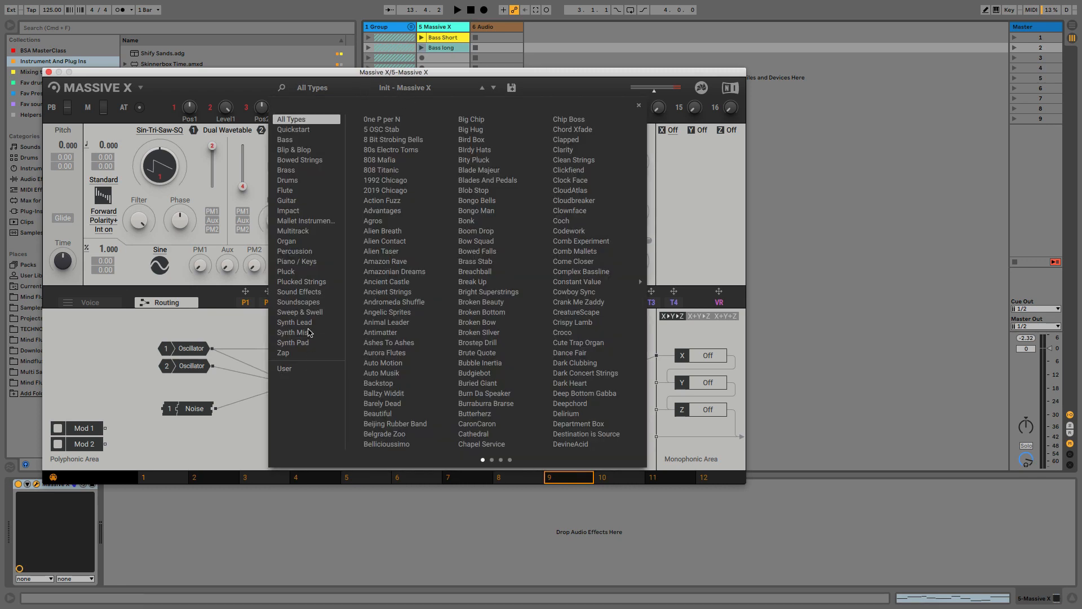
click(319, 131)
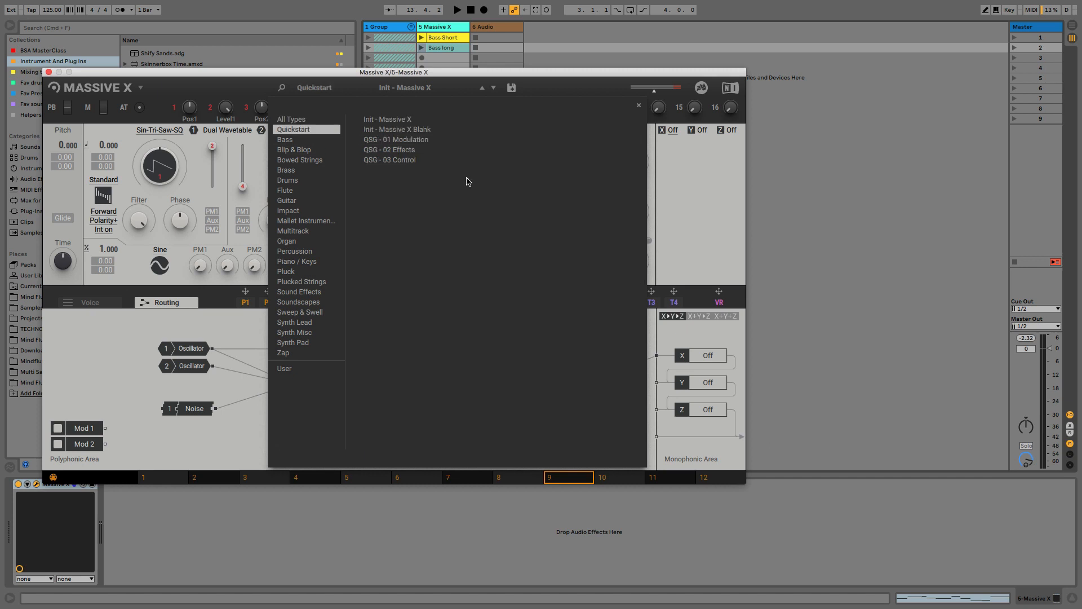
click(422, 131)
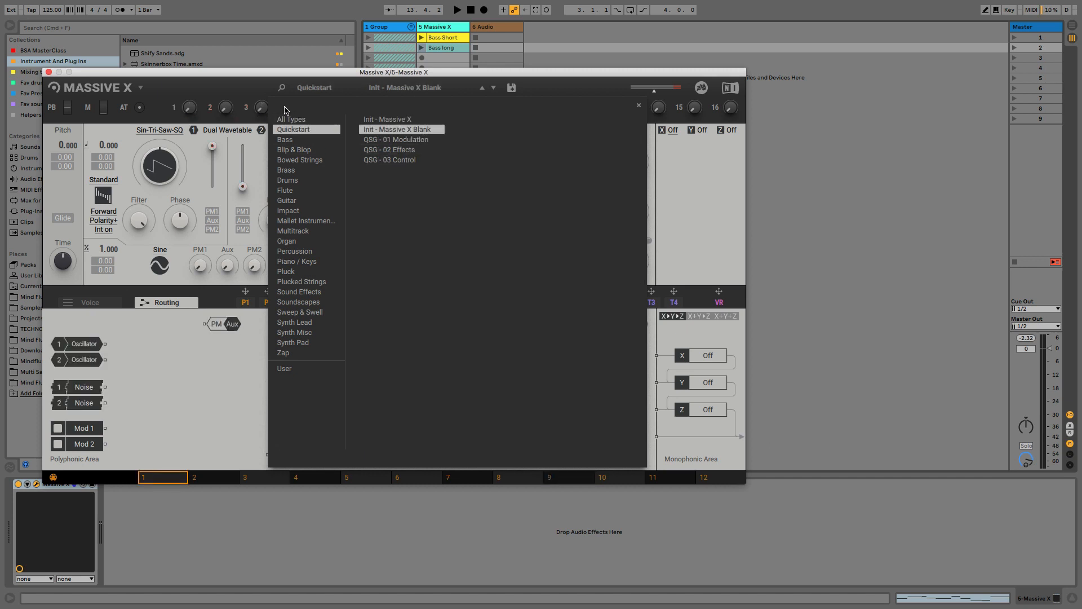
click(252, 161)
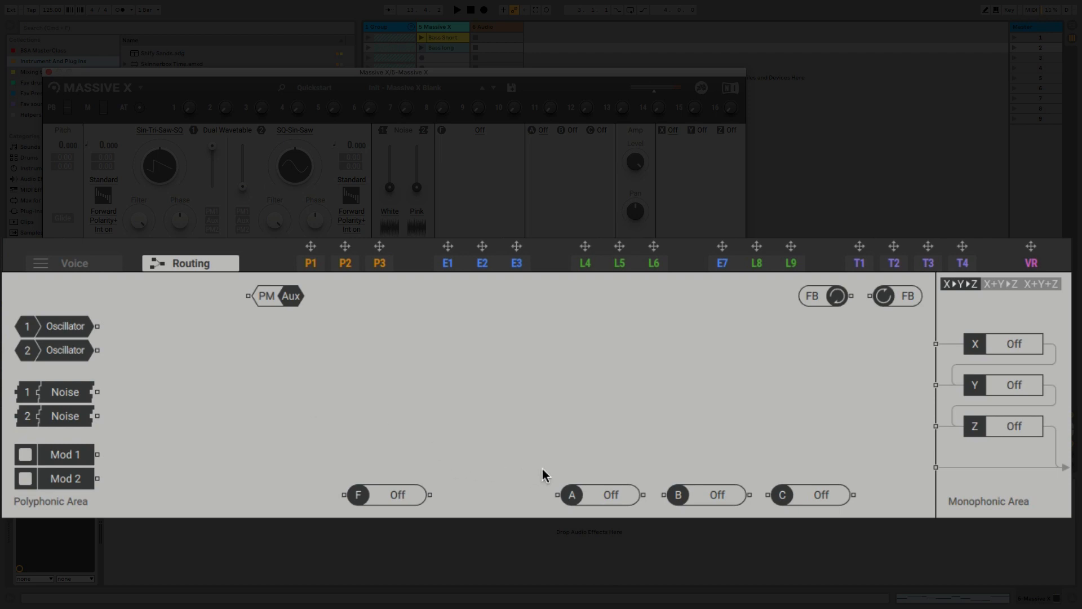
Stack insert modules A and B above the two oscillators, shifting the oscillators and noise modules down to make room.
drag(75, 357, 75, 355)
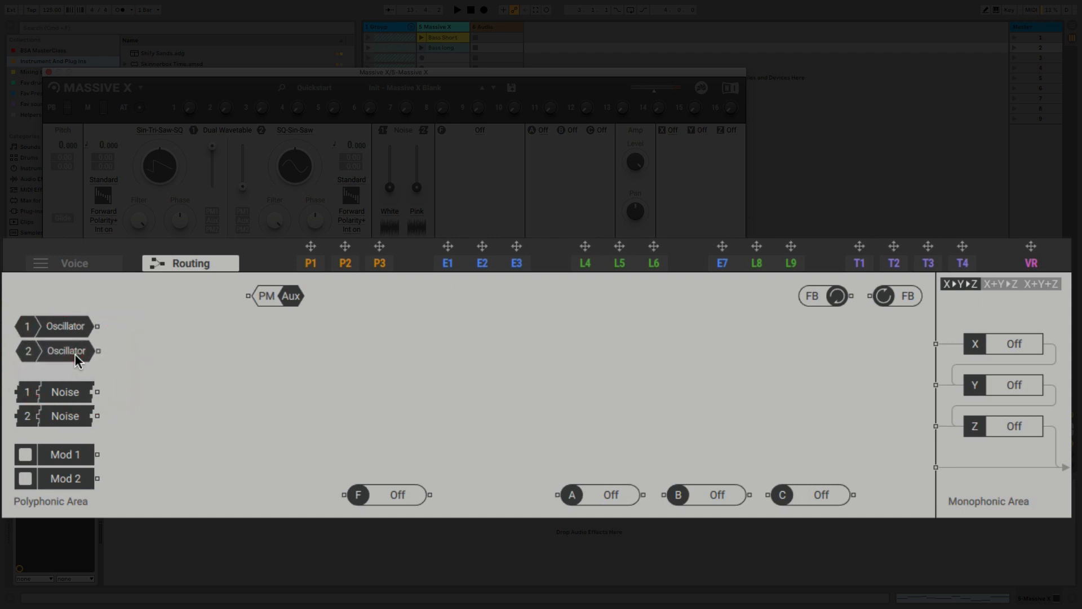
drag(599, 499, 42, 299)
drag(696, 485, 168, 290)
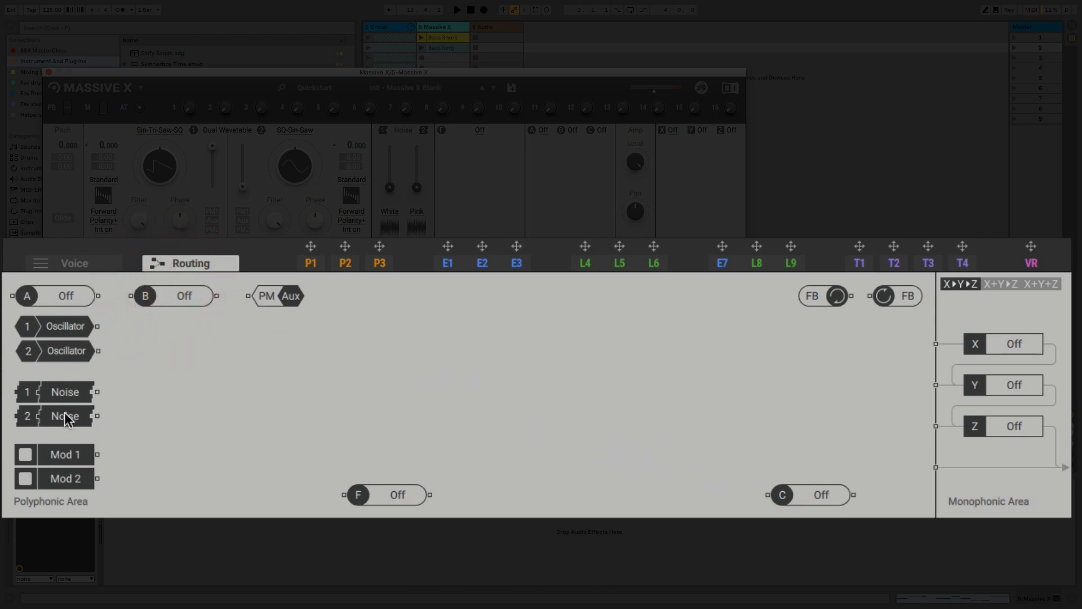
mouse_move(65, 417)
mouse_down()
mouse_move(68, 427)
mouse_move(60, 402)
mouse_up()
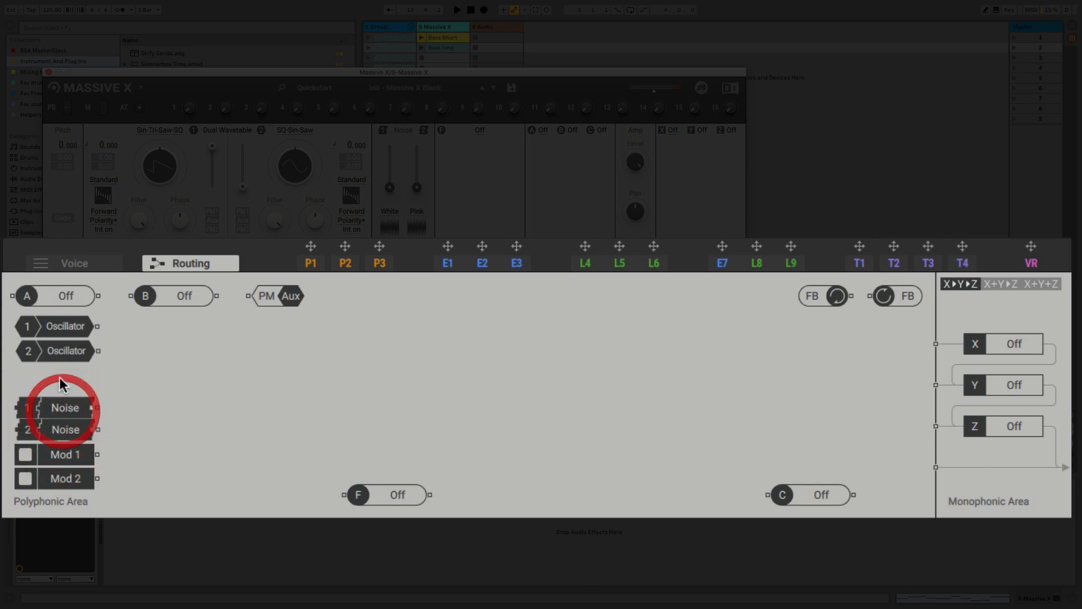
mouse_move(60, 356)
mouse_down()
mouse_move(61, 383)
mouse_move(59, 349)
mouse_up()
drag(169, 300, 62, 319)
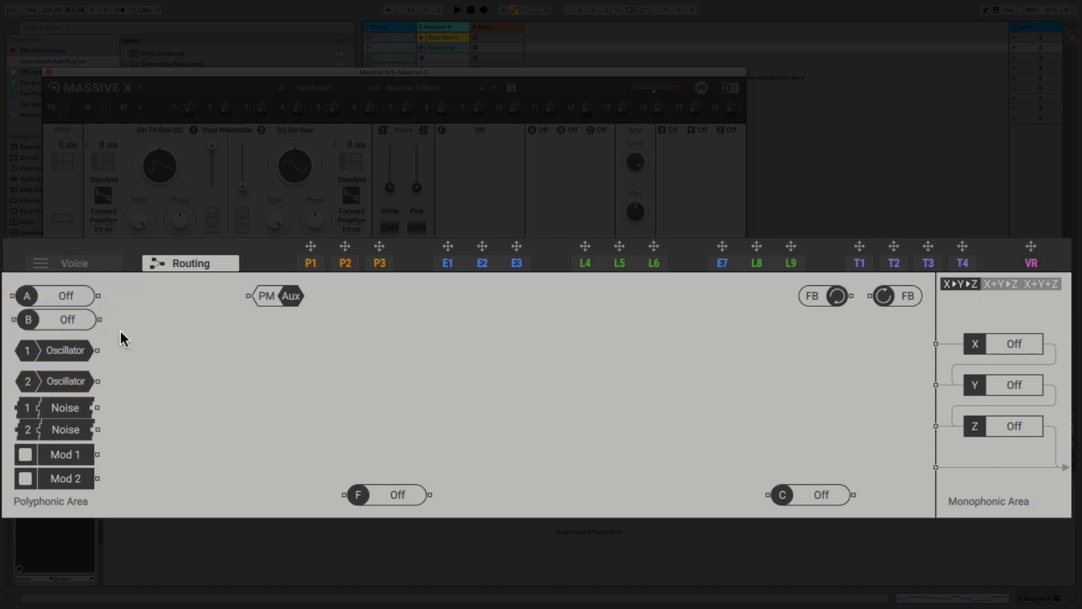
Place filter F beside the sources, route insert A and both oscillators into it, and route B to the direct output below Z.
drag(418, 489, 284, 352)
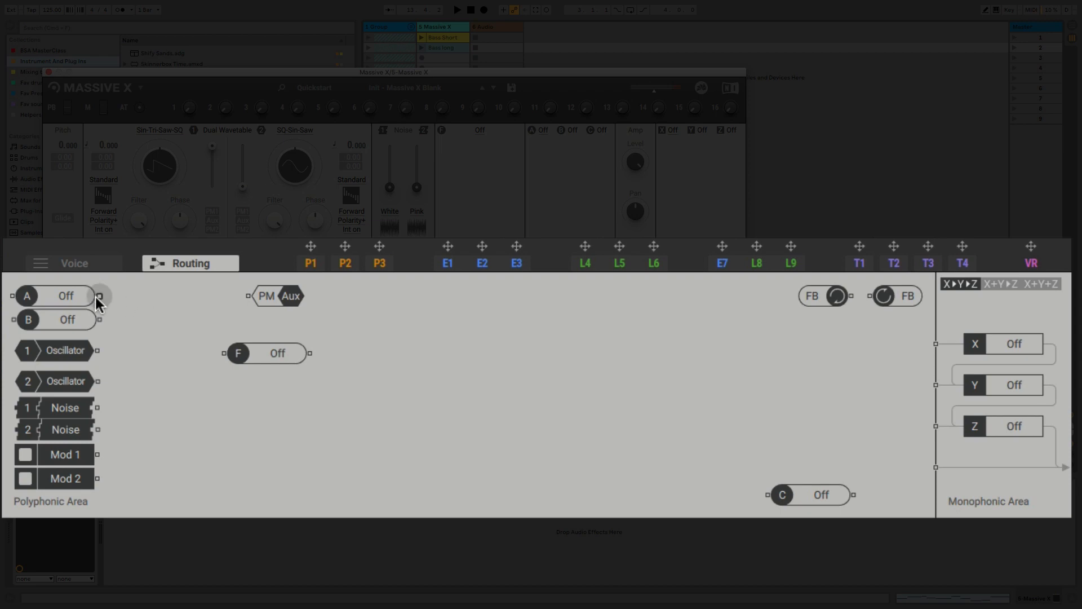
drag(100, 319, 929, 463)
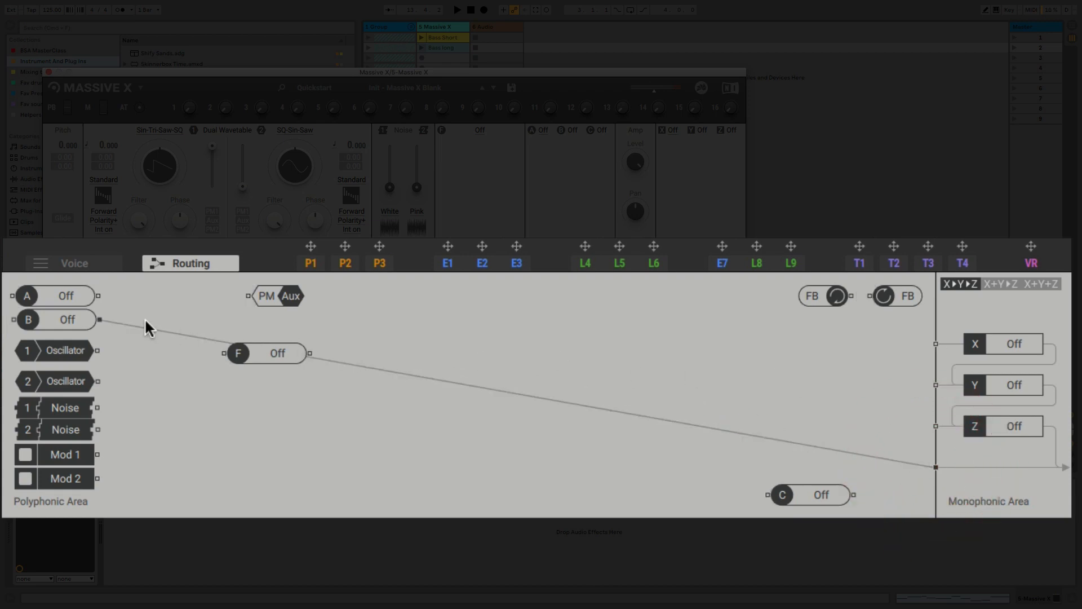
drag(99, 295, 224, 353)
drag(96, 350, 217, 350)
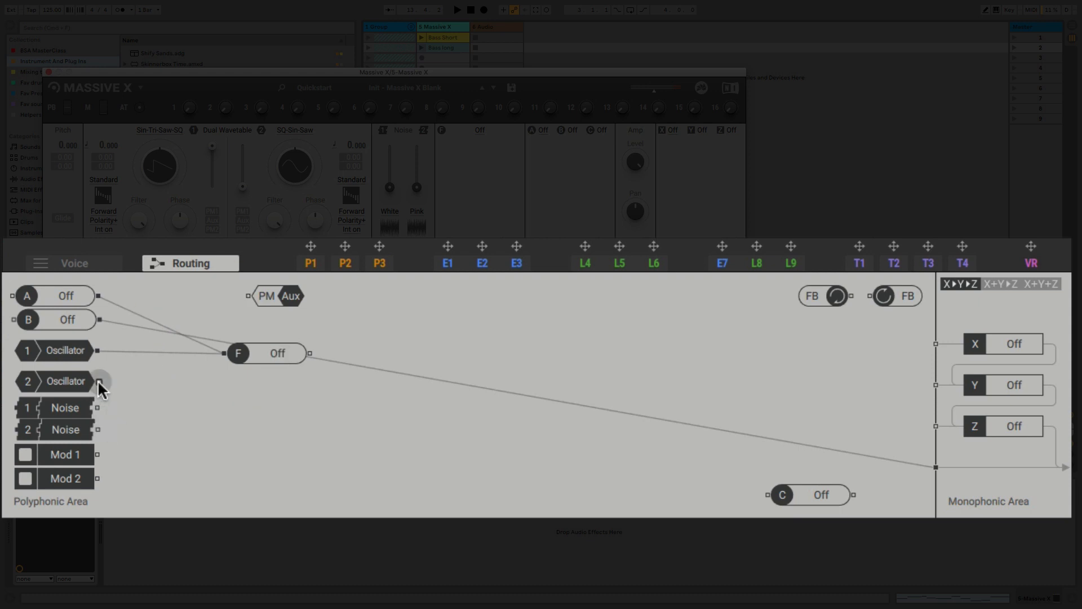
drag(98, 381, 218, 353)
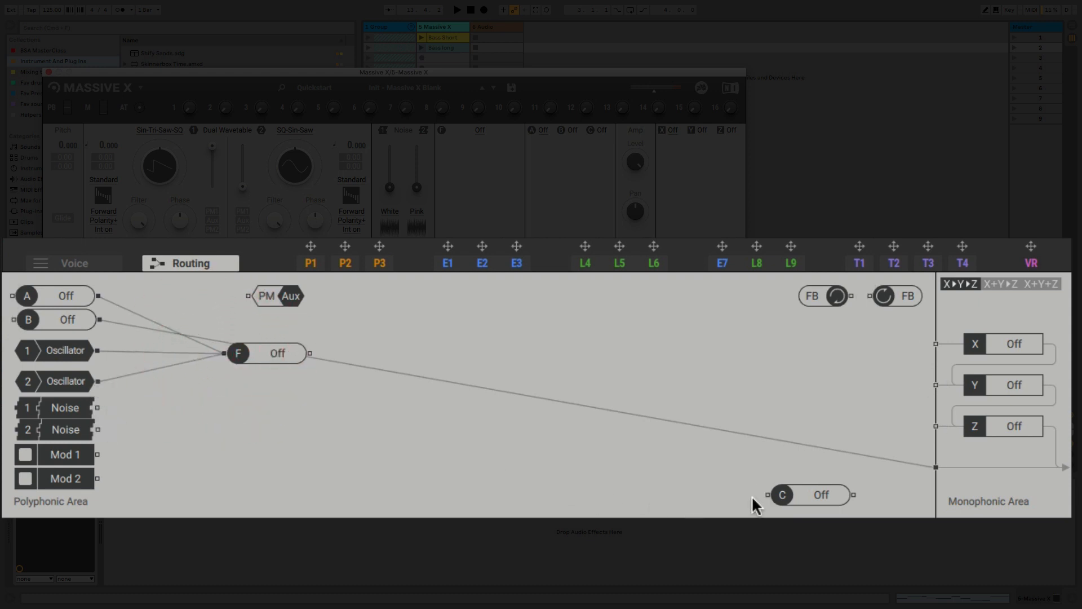
Place insert C after filter F, route F into C, and connect C's output to the X effect input.
drag(793, 489, 454, 340)
mouse_move(281, 347)
mouse_down()
mouse_move(292, 329)
mouse_move(430, 344)
mouse_up()
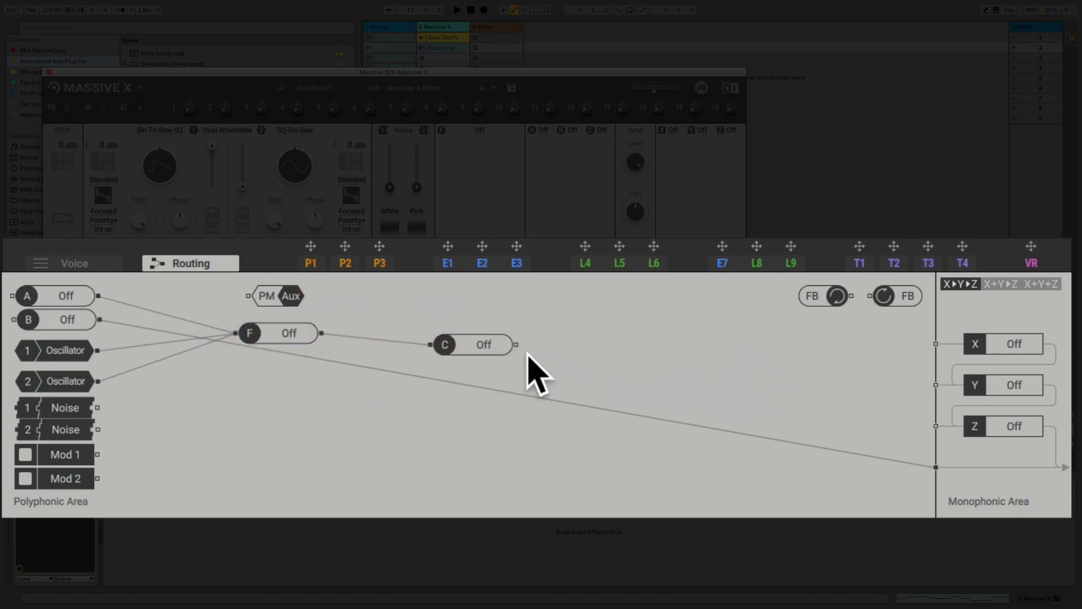
drag(515, 345, 934, 343)
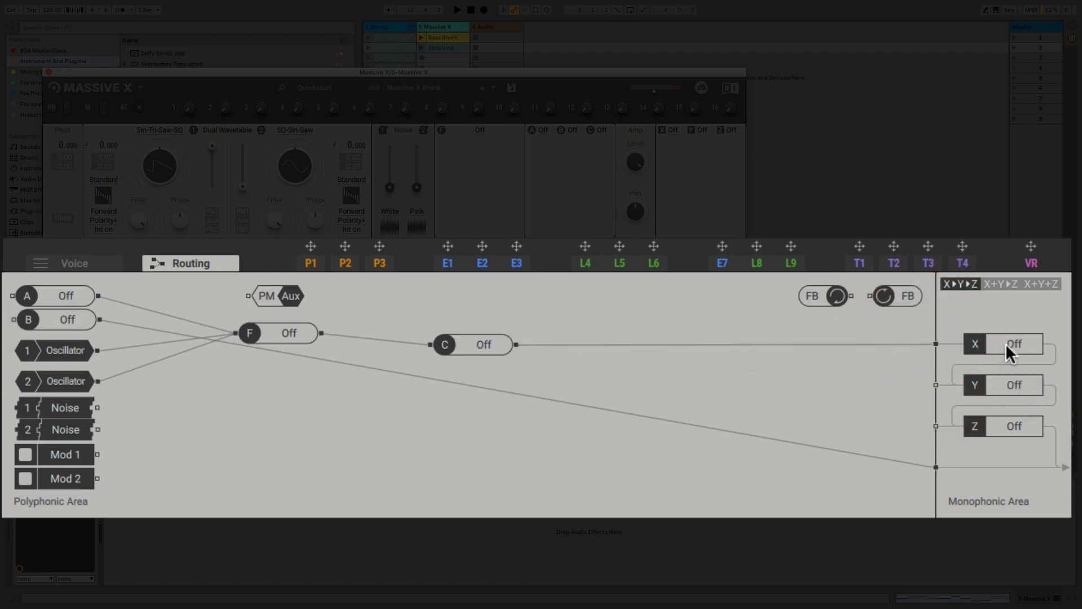
Move both feedback modules near insert C and connect C's output to the feedback input module.
drag(899, 296, 559, 311)
drag(826, 294, 407, 296)
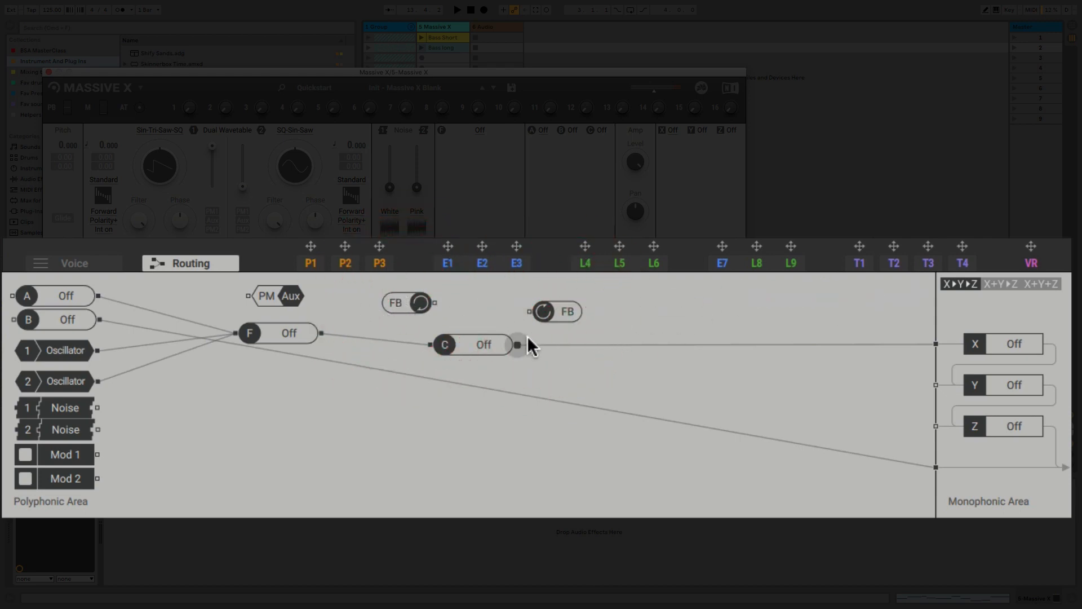
drag(495, 338, 527, 311)
Move the PM Aux module closer to the sources and route oscillator 2 and the feedback output into it.
drag(238, 296, 204, 300)
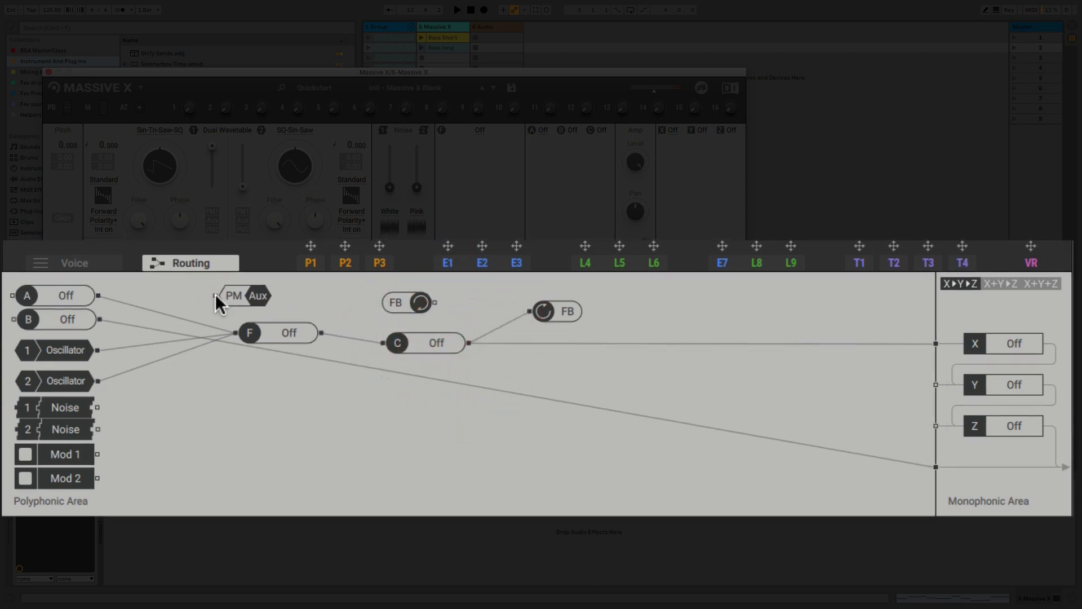
drag(100, 381, 215, 296)
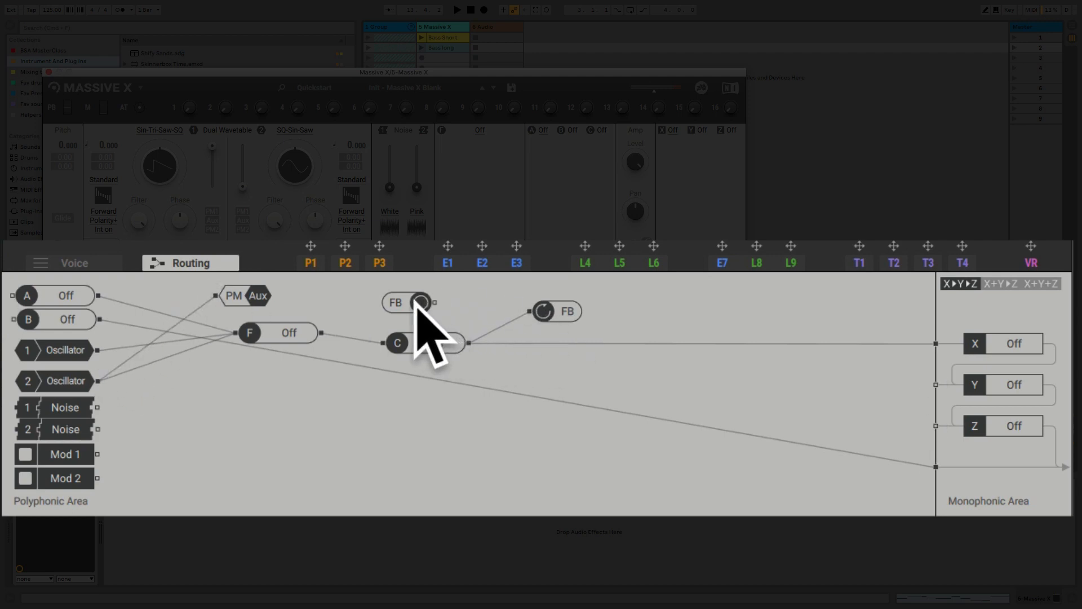
drag(415, 300, 213, 295)
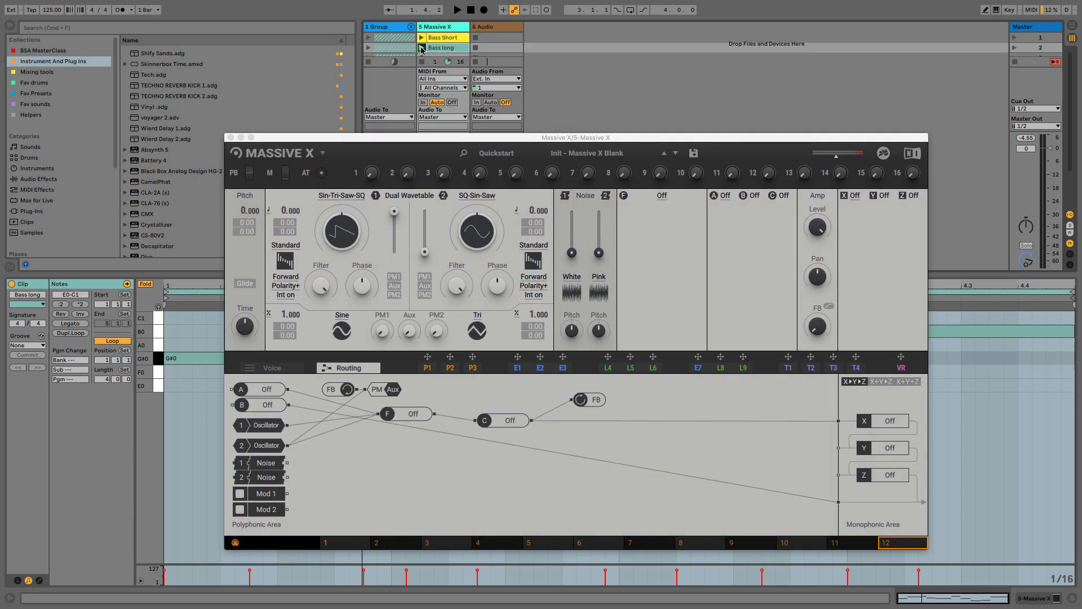
Play the Bass long clip to audition the patch, moving the plug-in window clear of the clip's notes.
click(421, 48)
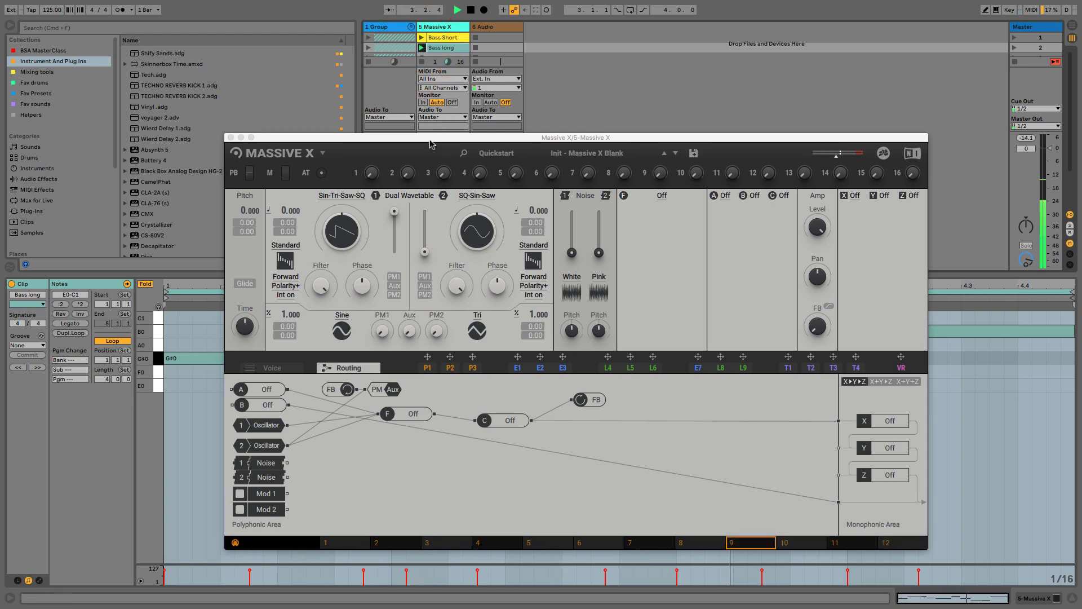
drag(429, 138, 506, 22)
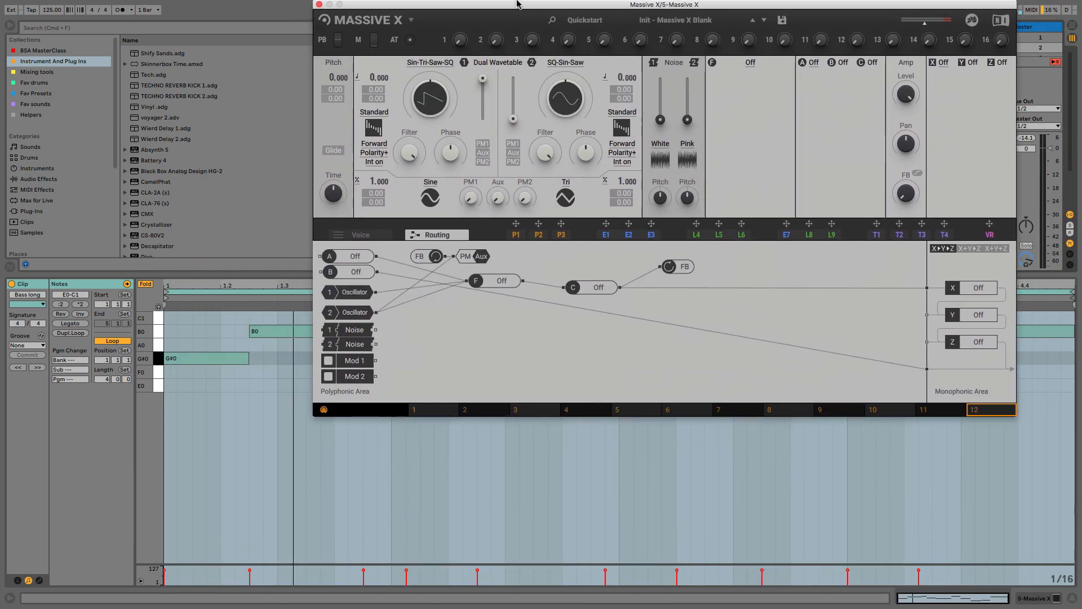
click(377, 222)
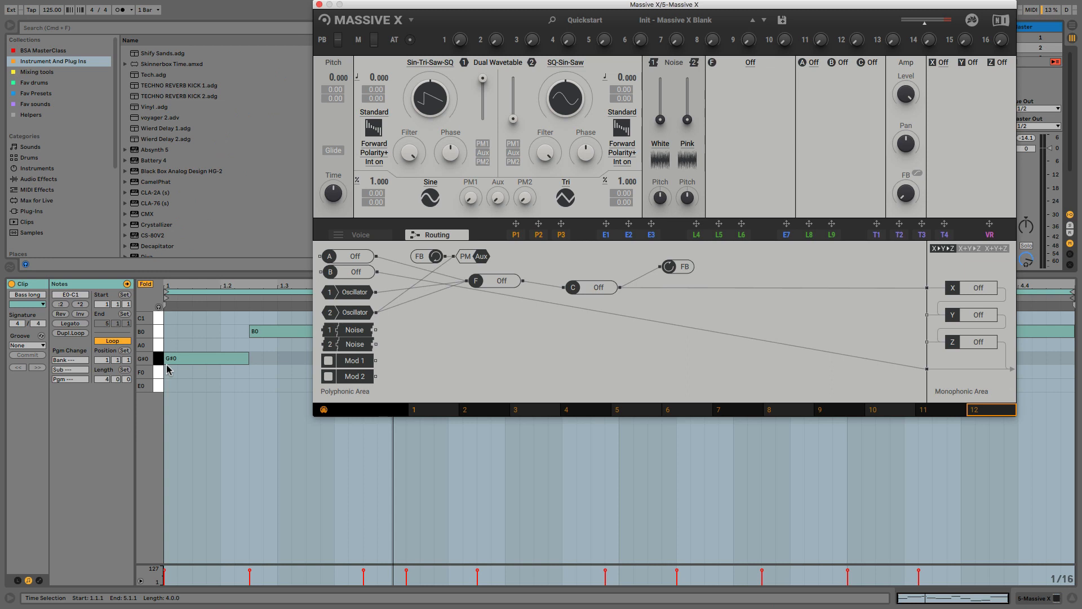
Move the Performer's remote octave range down to C-2 in the P1 pattern grid.
click(516, 234)
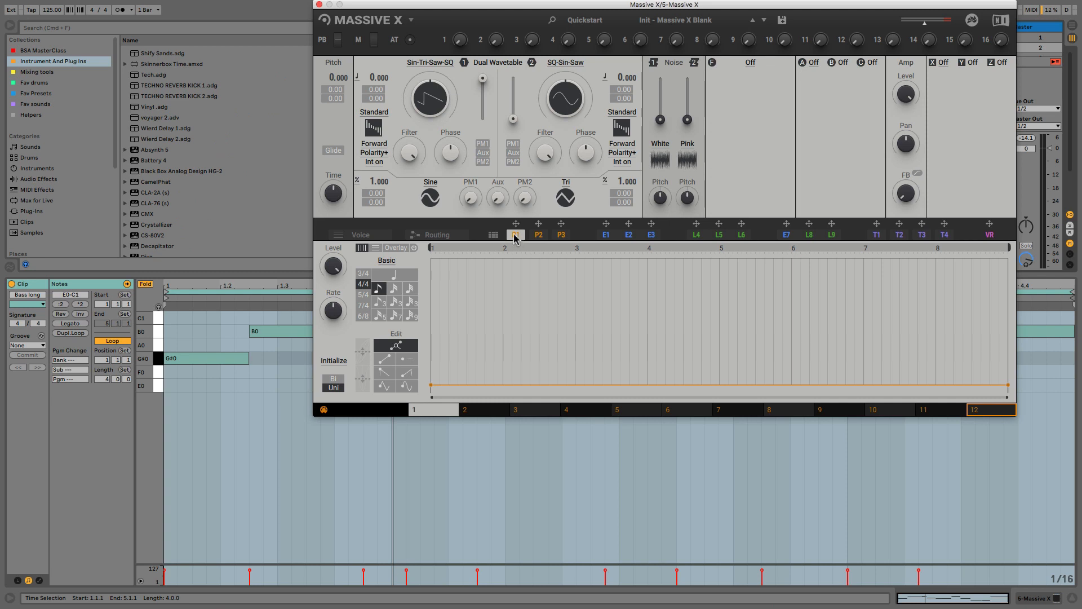
click(494, 236)
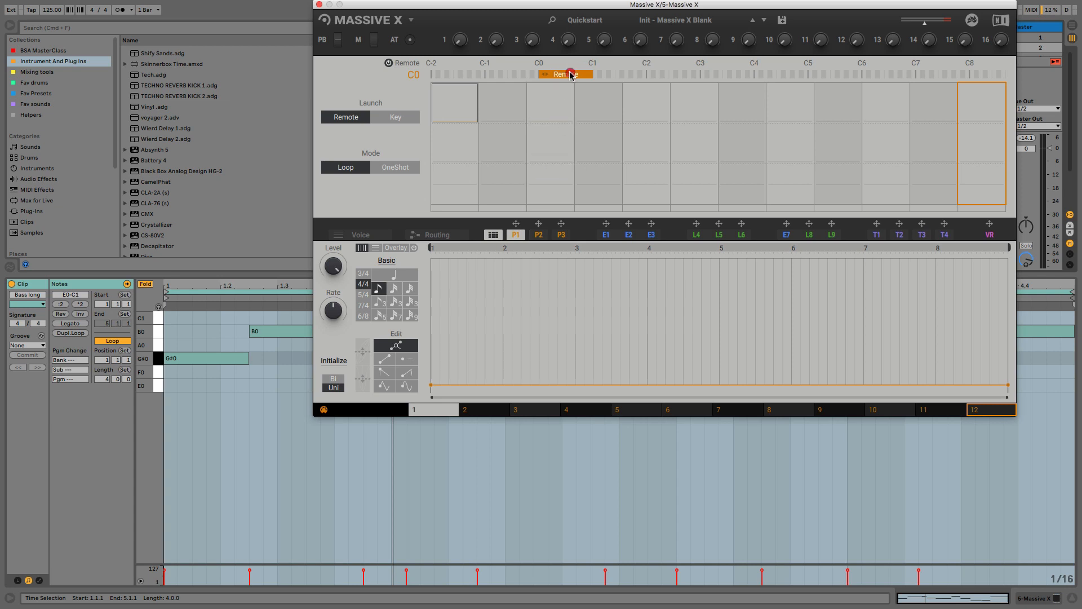
drag(571, 75, 437, 73)
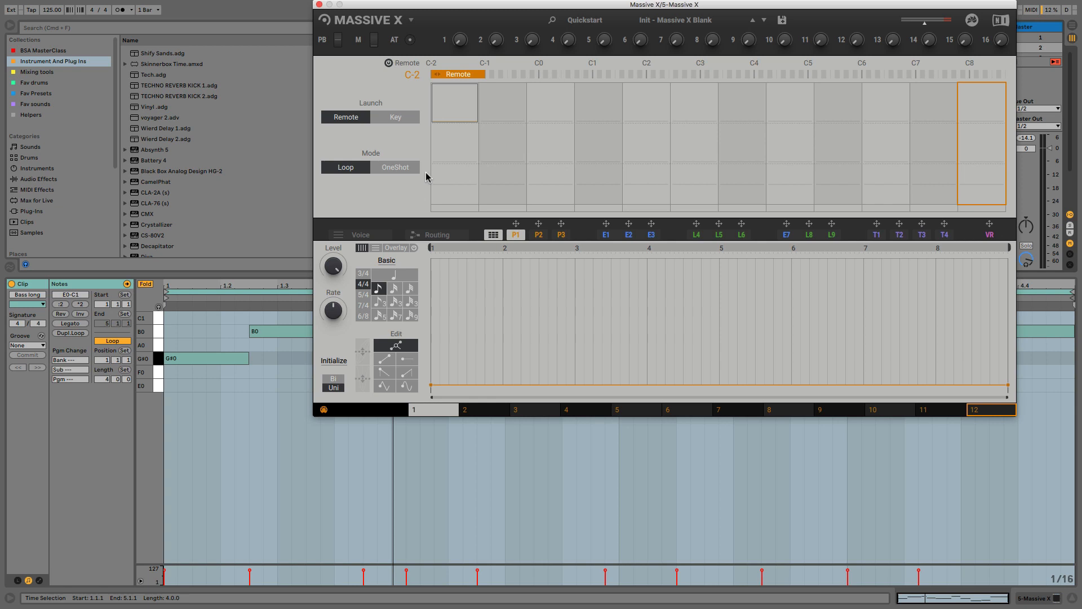
key(space)
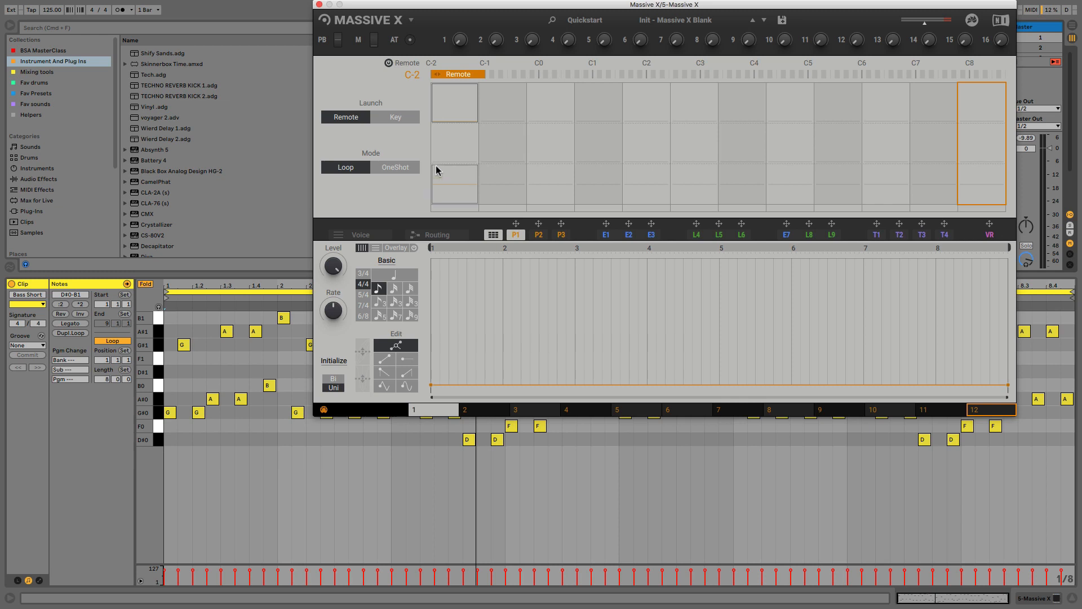
click(493, 236)
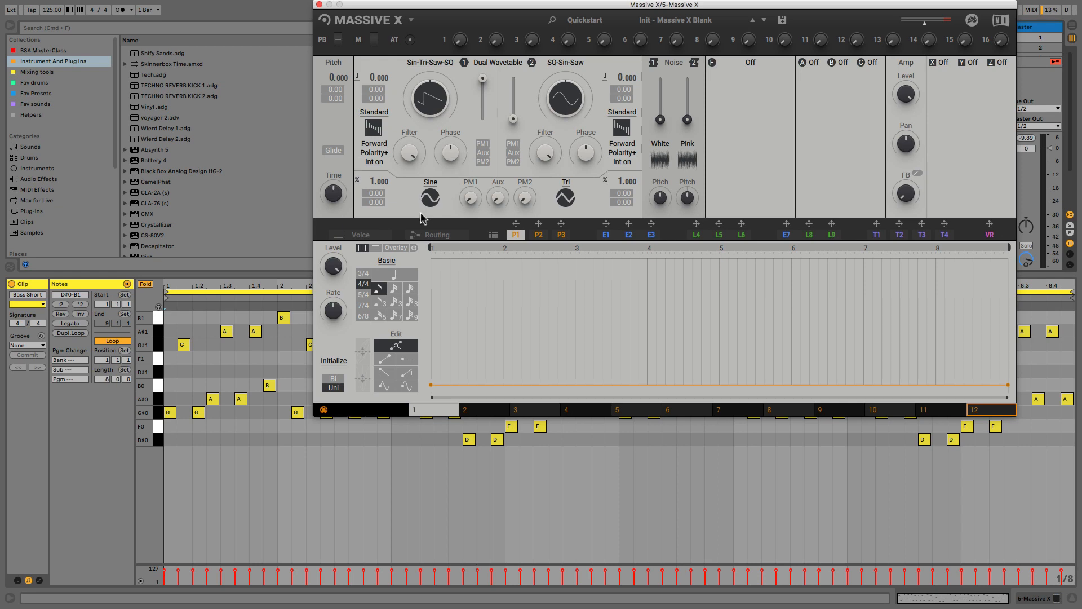
Set the synth's voice polyphony to Mono.
click(370, 233)
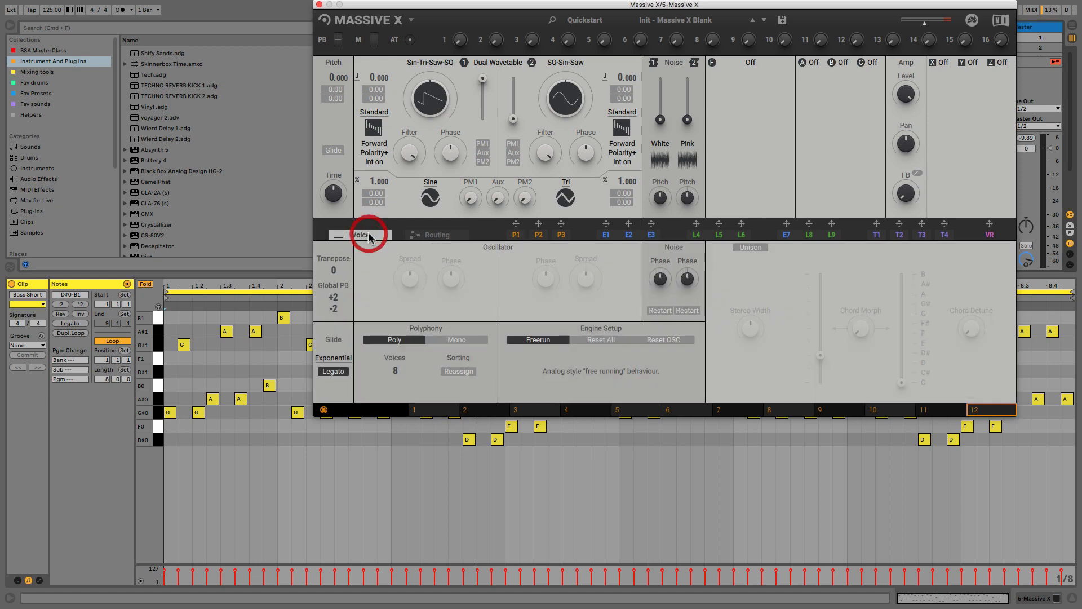
click(464, 342)
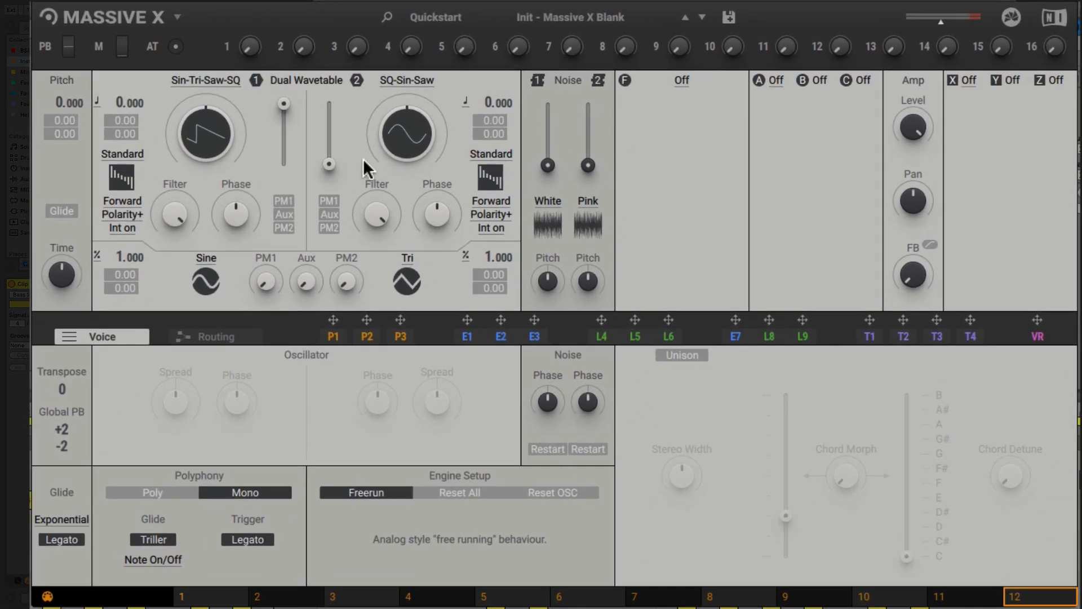
Set oscillator 2's wavetable to a square wave, raise its level, and detune oscillators 1 and 2 to 0.060 and -0.040.
drag(398, 133, 398, 170)
drag(327, 157, 328, 121)
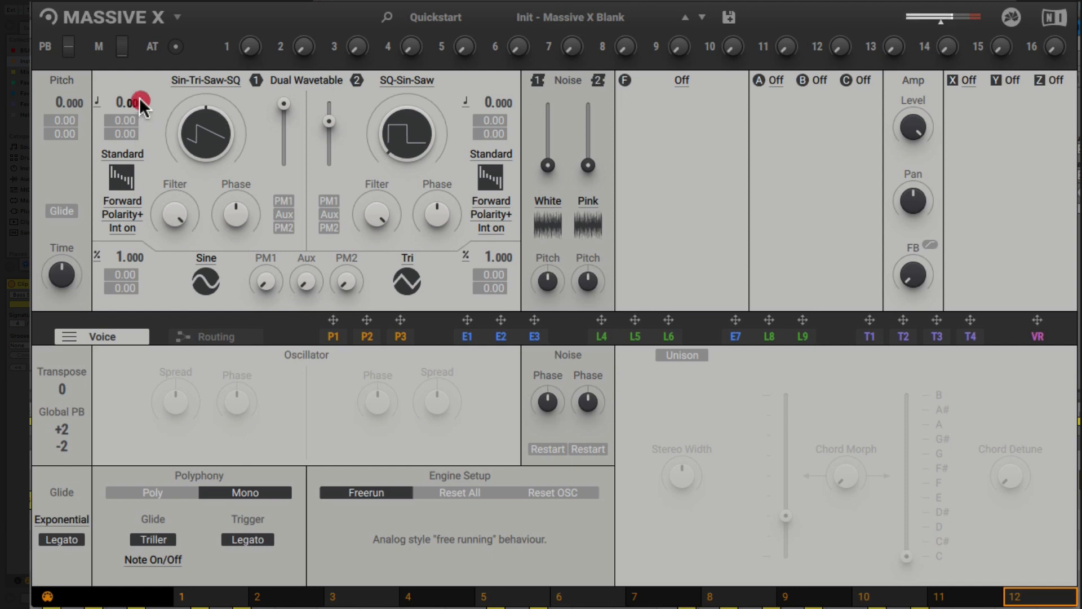
drag(140, 101, 141, 92)
drag(501, 104, 503, 95)
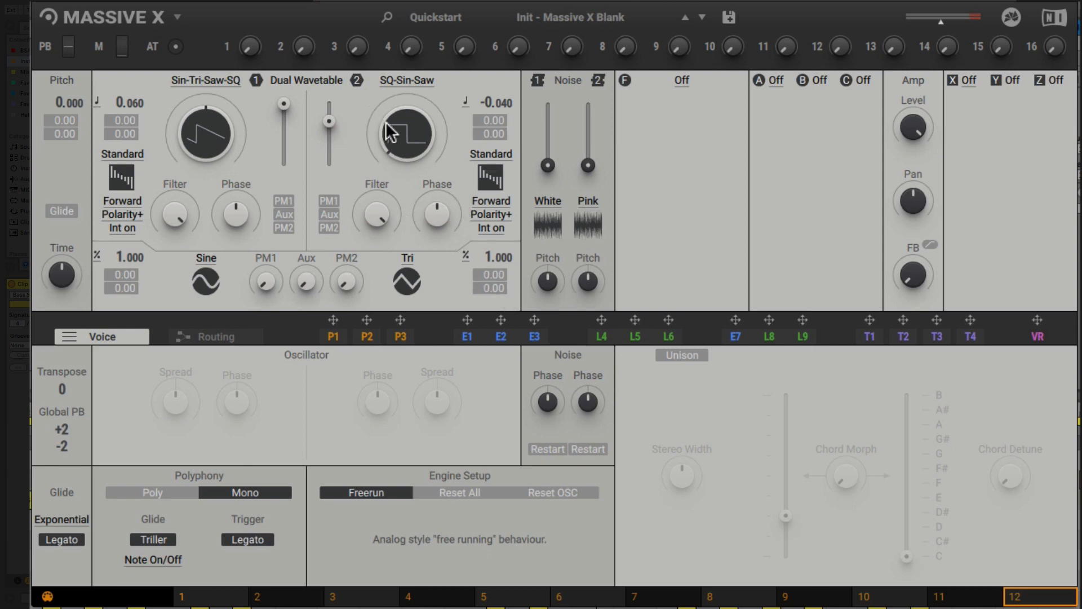
Assign Switcher LFO L4 to modulate oscillator 2's phase.
click(600, 337)
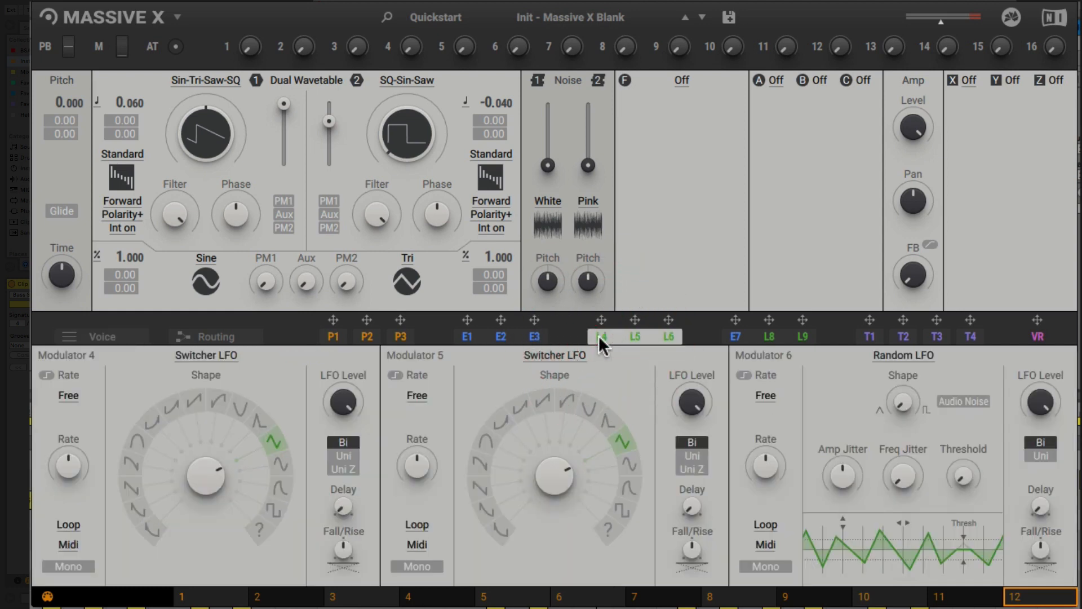
drag(601, 320, 423, 245)
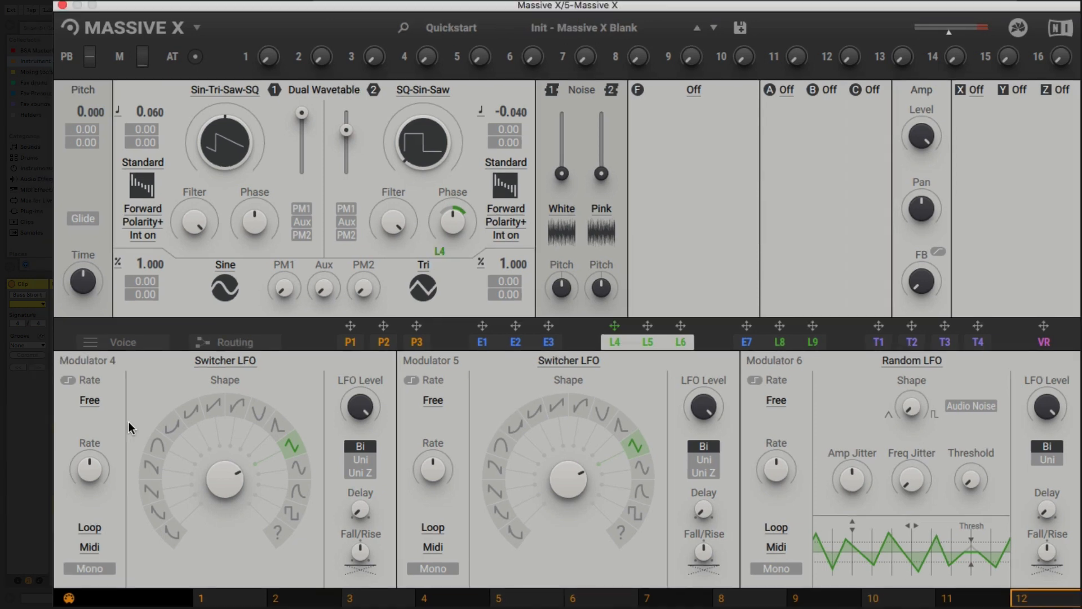
Switch Switcher LFO L4 to a sine shape and lower its rate.
click(300, 469)
drag(97, 470, 97, 492)
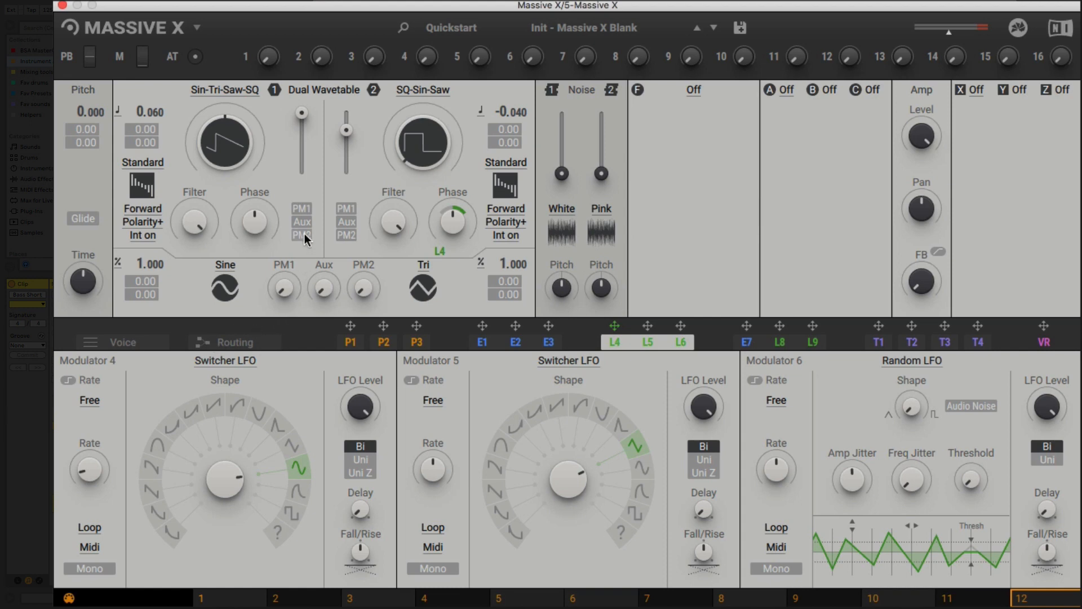
Enable PM1 phase modulation on both wavetable oscillators and assign the mod wheel to the PM1 amount.
click(302, 209)
click(346, 209)
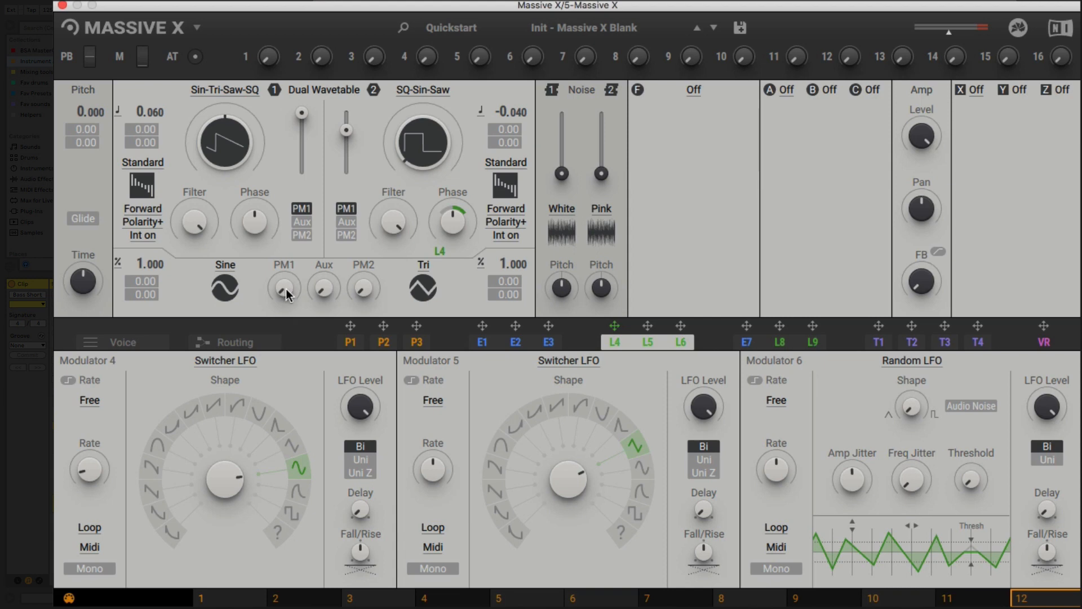
mouse_move(287, 293)
mouse_down()
mouse_move(287, 262)
mouse_move(287, 284)
mouse_up()
click(120, 58)
drag(122, 62, 286, 291)
Load an OSC in insert slot A with pitch 7.030 and a reduced mix, and assign LFO L4 to its phase.
click(786, 92)
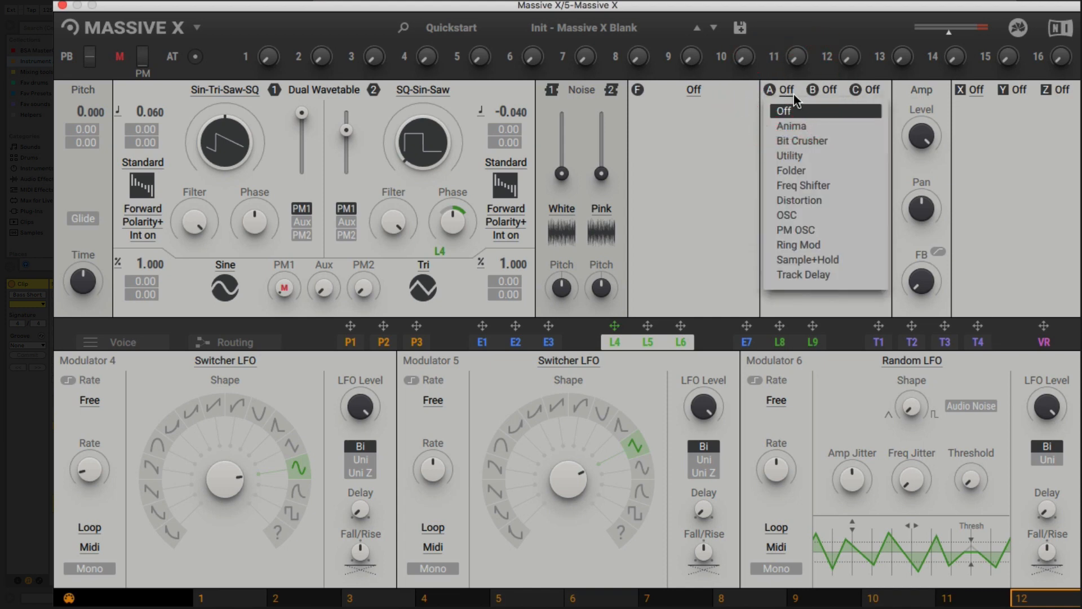
click(797, 215)
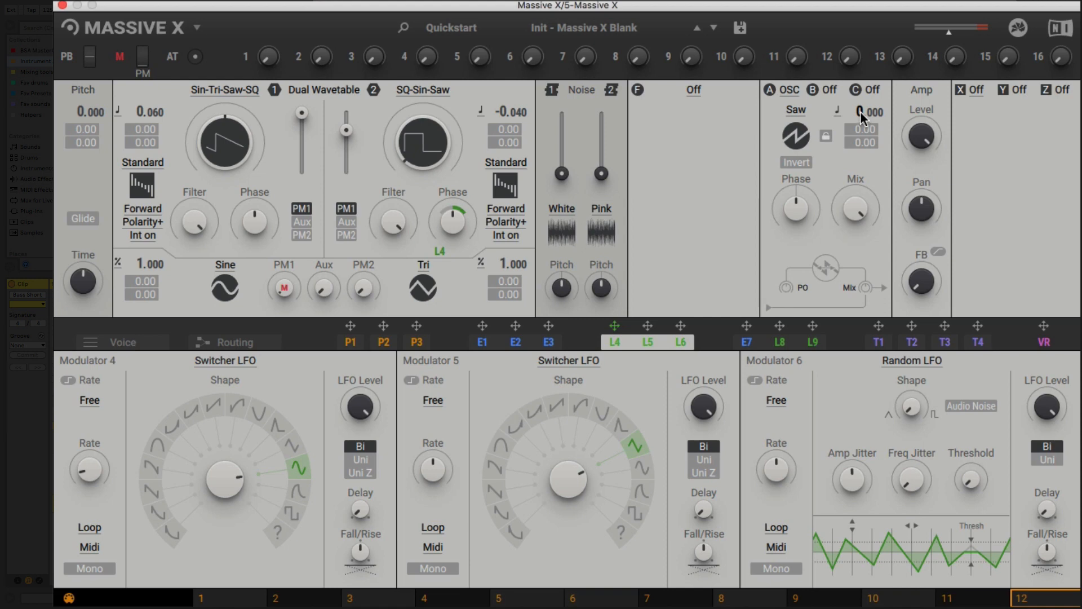
drag(861, 116, 883, 111)
mouse_move(857, 197)
mouse_down()
mouse_move(857, 169)
mouse_move(857, 211)
mouse_up()
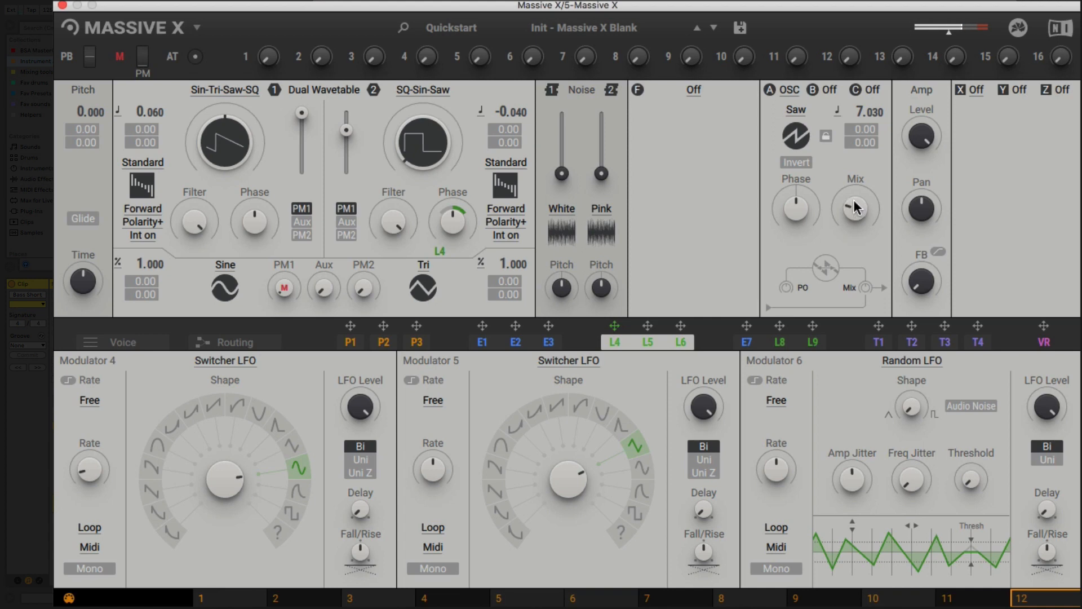
drag(615, 326, 784, 234)
Load an OSC in insert slot B, set its waveform to Sine and its pitch to -12.000.
click(828, 90)
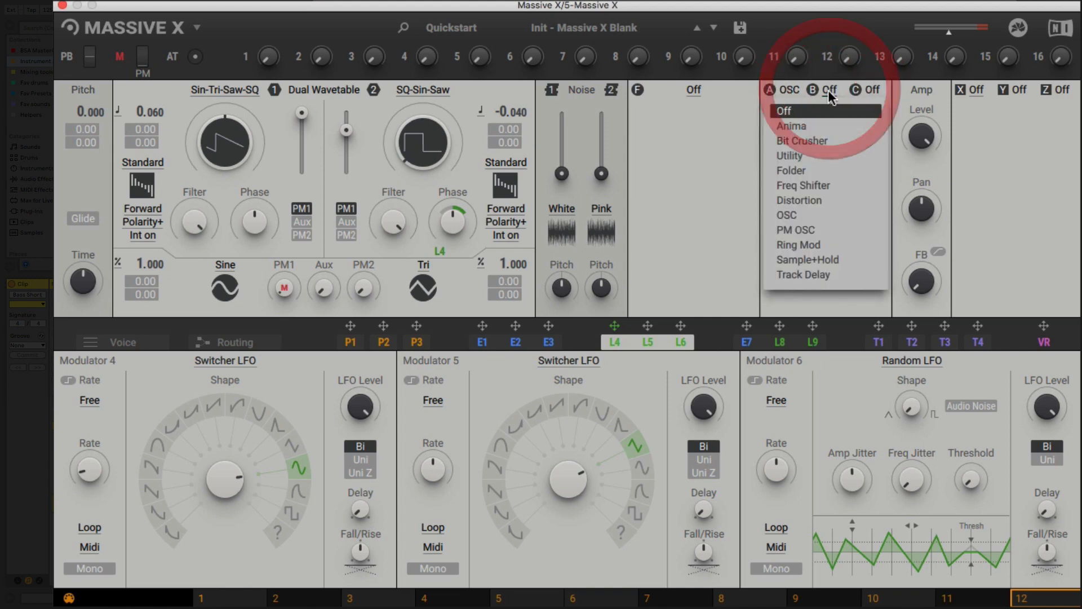
click(799, 217)
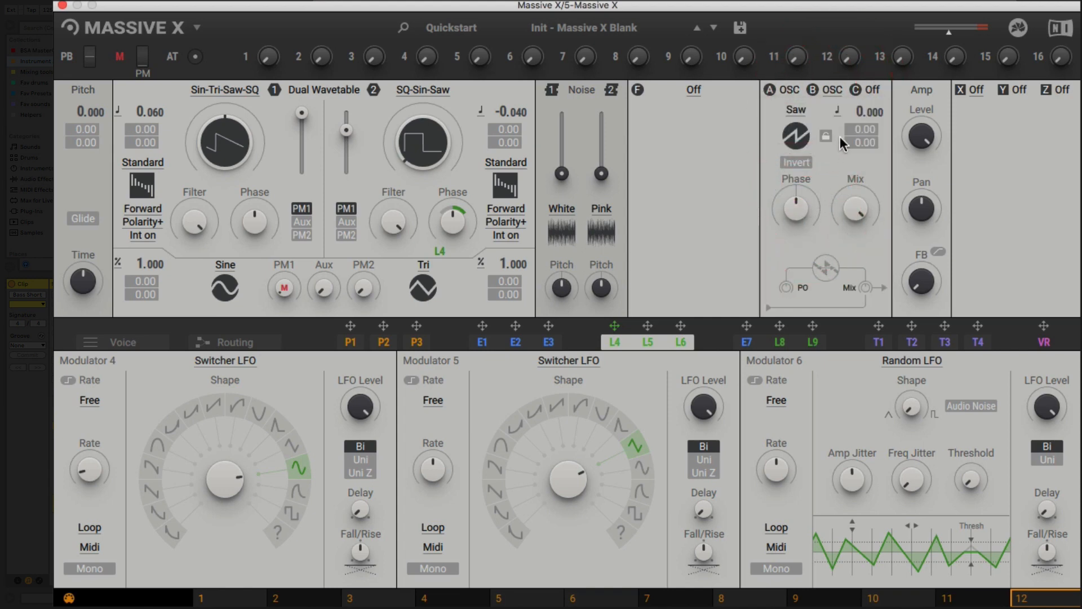
click(797, 133)
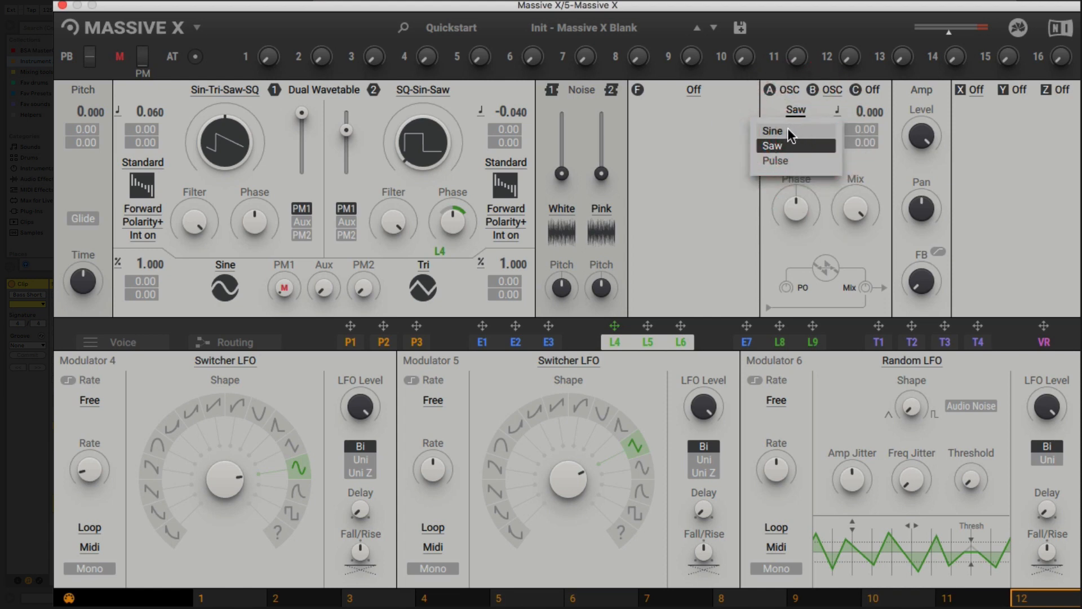
click(787, 128)
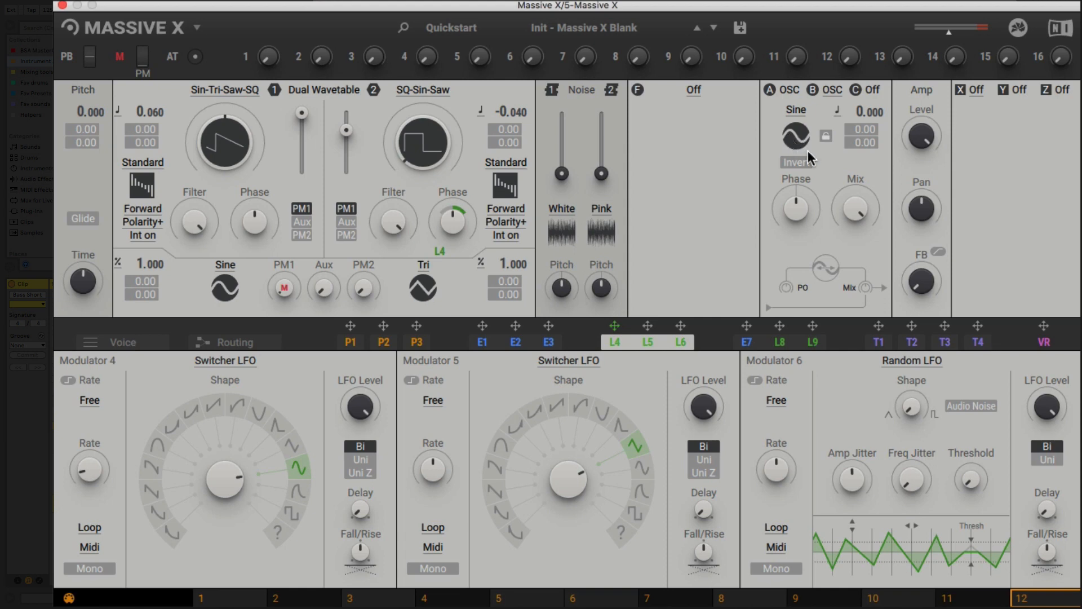
drag(856, 113, 857, 180)
Load the Blue Monark filter and lower its resonance and cutoff frequency.
click(698, 91)
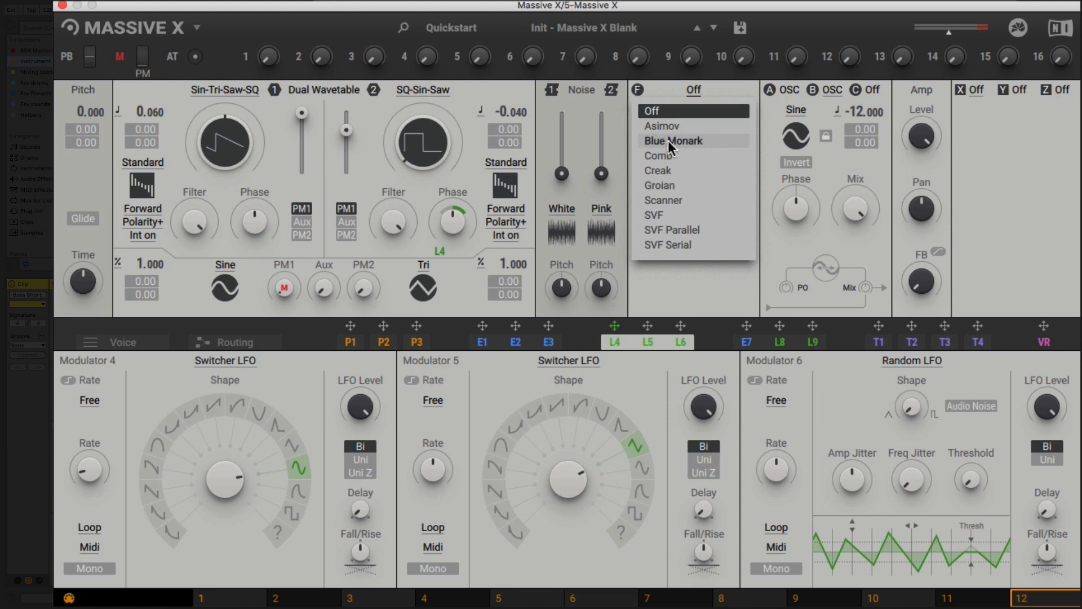
click(686, 142)
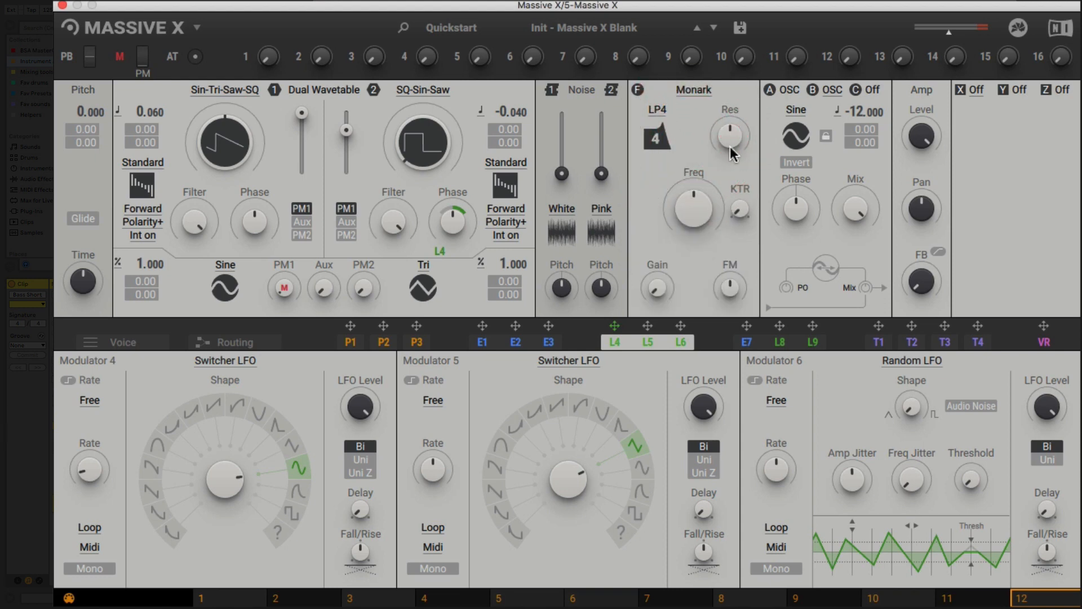
drag(733, 138, 740, 157)
drag(697, 216, 698, 243)
Assign macro 1 and aftertouch to the filter frequency, and raise the filter's key tracking.
drag(245, 56, 695, 213)
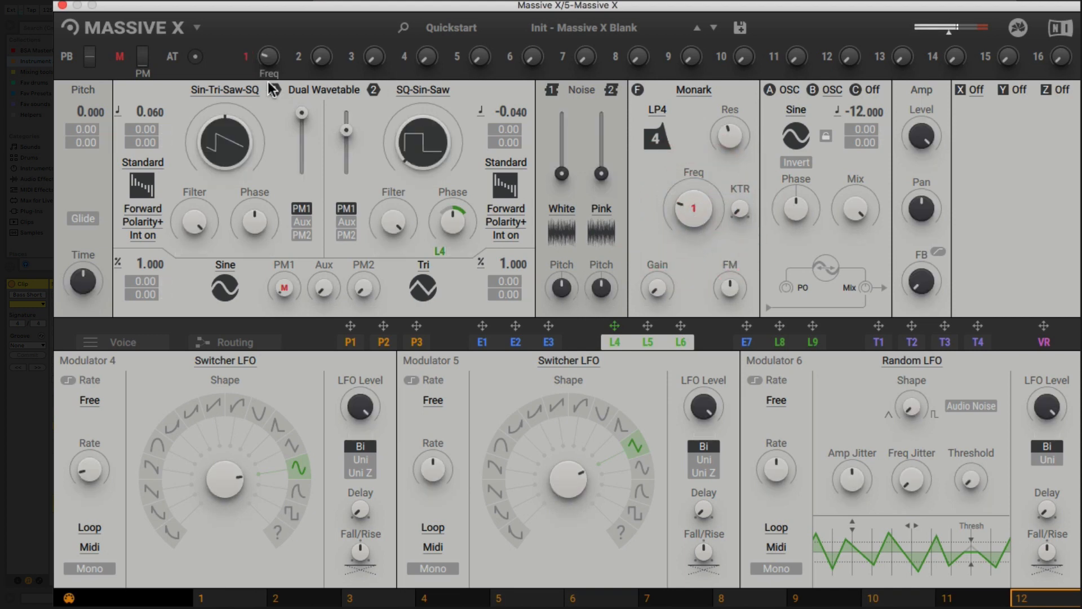
mouse_move(274, 66)
mouse_down()
mouse_move(274, 43)
mouse_move(266, 51)
mouse_up()
drag(743, 212, 694, 221)
drag(176, 56, 683, 247)
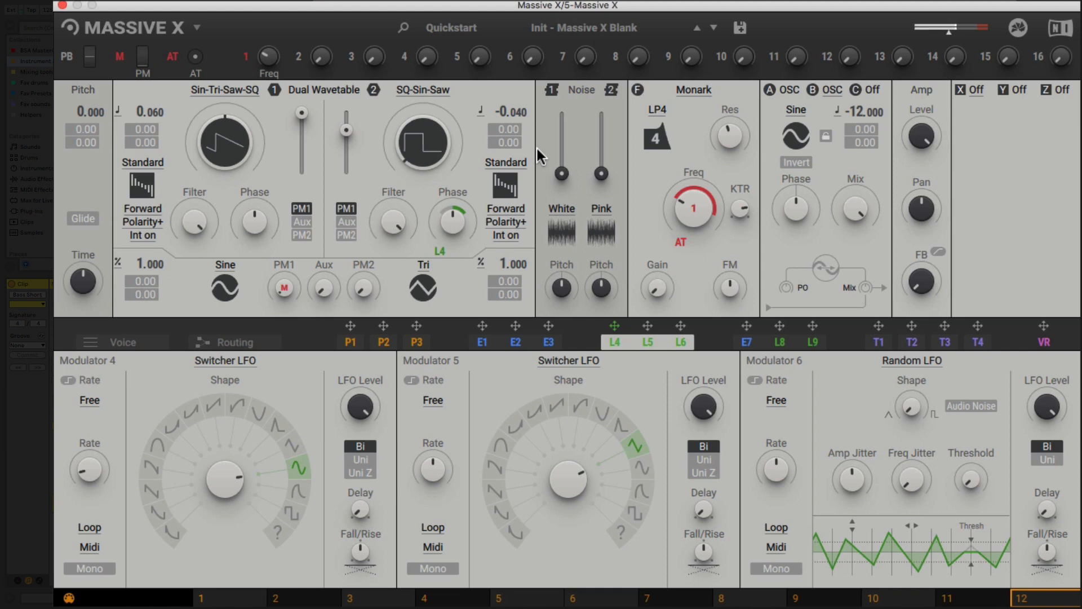
Assign Modulation Envelope E2 to raise the filter frequency, shorten its decay slightly and lengthen its release.
click(518, 341)
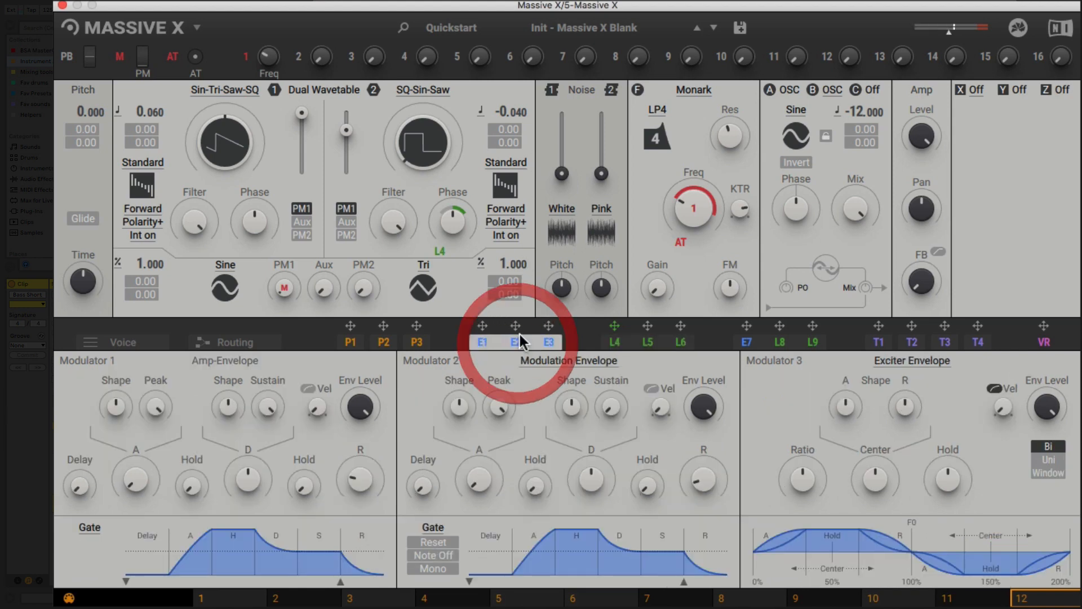
drag(515, 326, 697, 248)
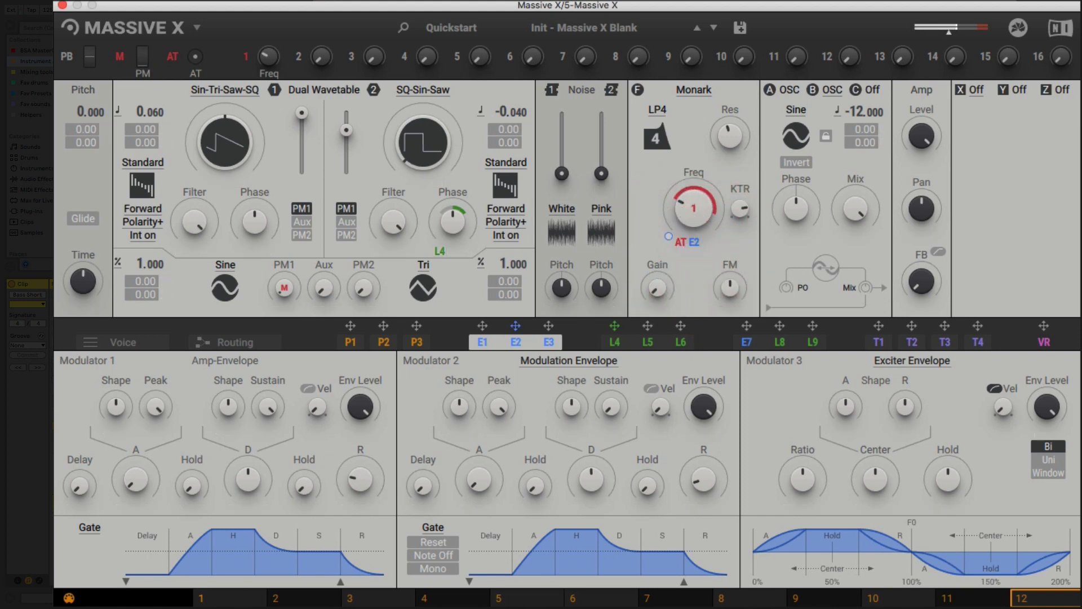
drag(693, 242, 694, 229)
mouse_move(591, 478)
mouse_down()
mouse_move(591, 488)
mouse_move(592, 479)
mouse_up()
drag(703, 479, 703, 470)
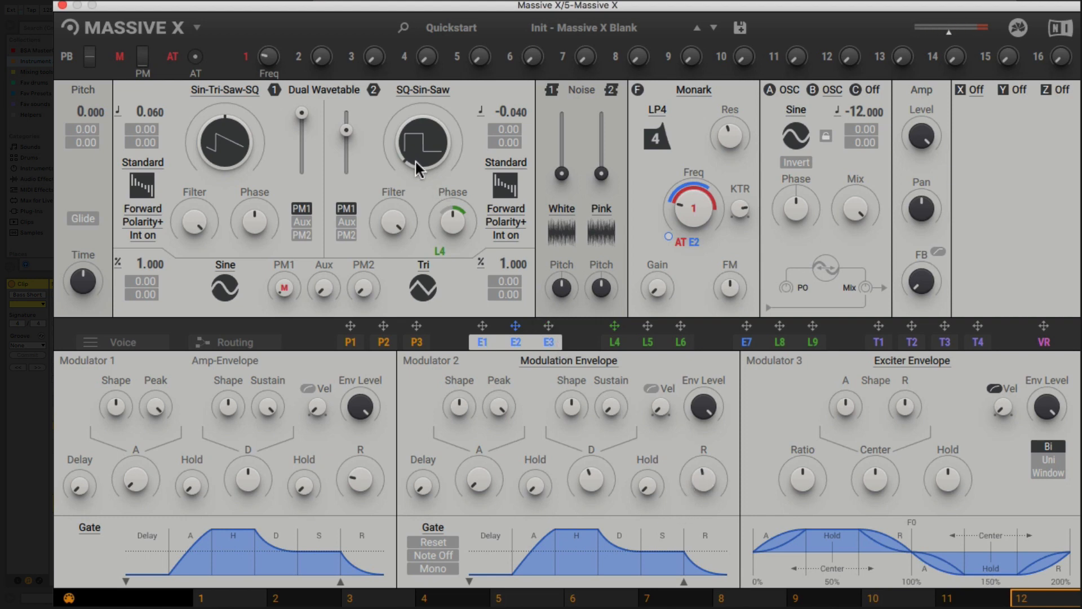
Assign macro 2 to the filter resonance and macro 3, named Filter Env, to the peak of Modulation Envelope E2.
drag(299, 56, 731, 137)
drag(351, 56, 374, 72)
drag(506, 389, 498, 400)
double_click(385, 70)
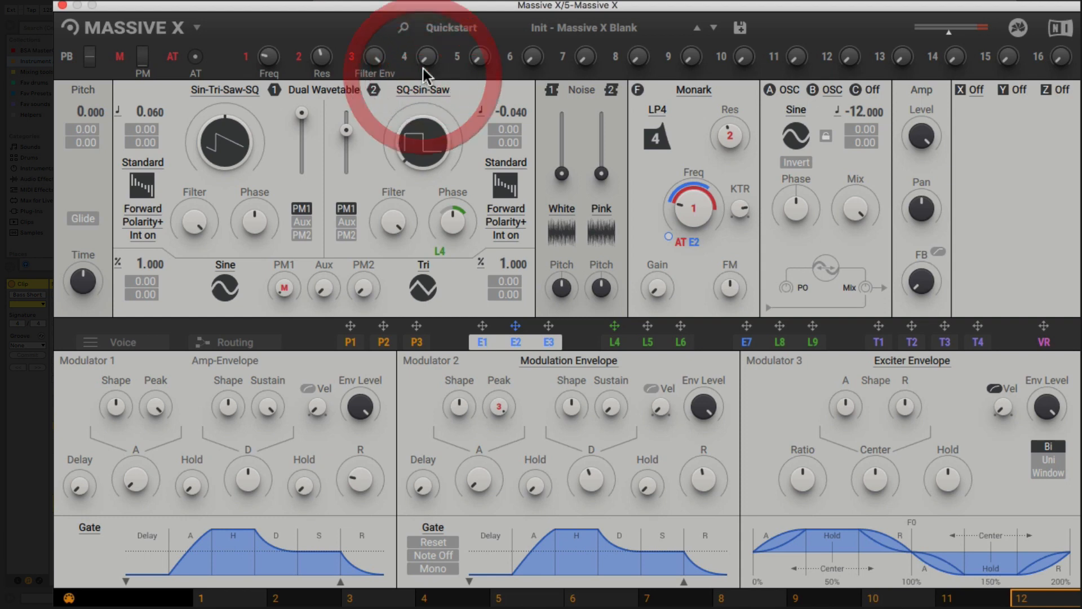
Assign macro 4 to the Modulation Envelope's decay and macro 5 to the release of both the modulation and amp envelopes.
drag(414, 60, 597, 472)
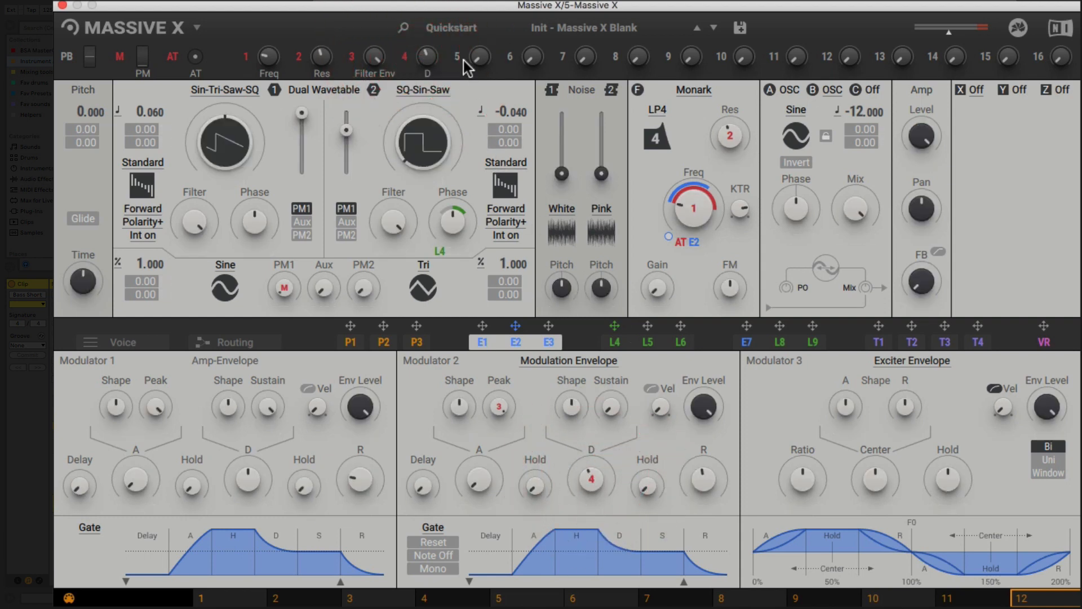
drag(464, 59, 691, 485)
drag(403, 56, 249, 479)
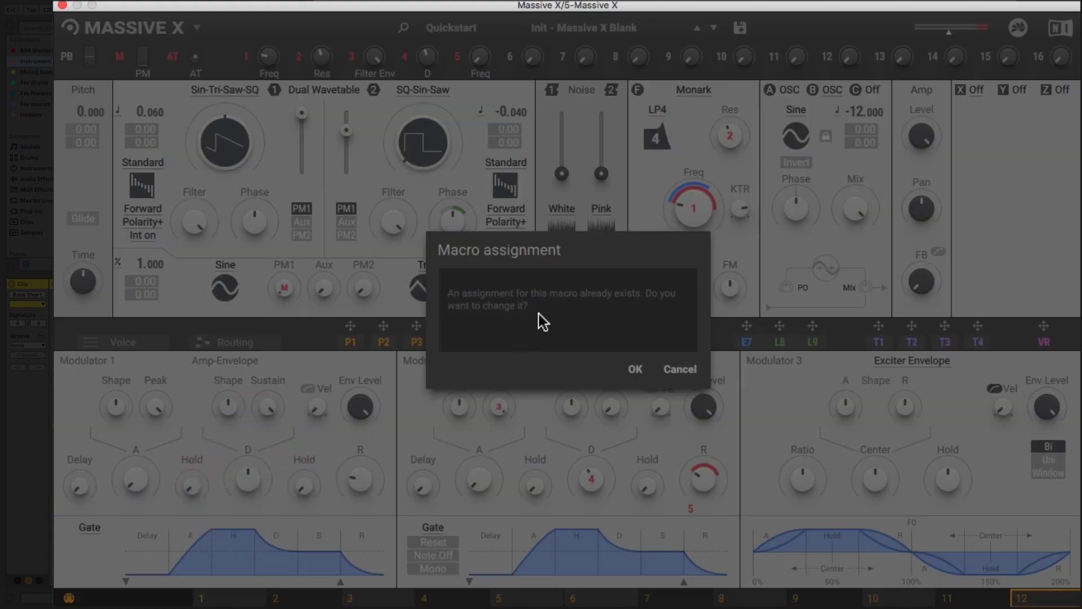
click(679, 371)
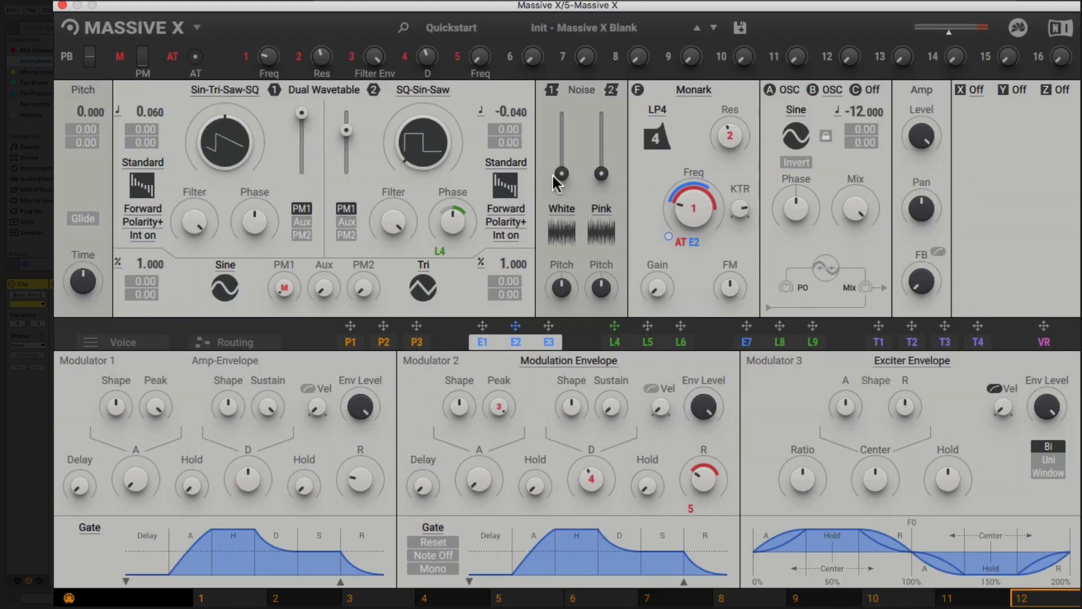
drag(457, 56, 346, 490)
Rename macro 4 as Decay and macro 5 as Release, and raise both macros.
double_click(429, 72)
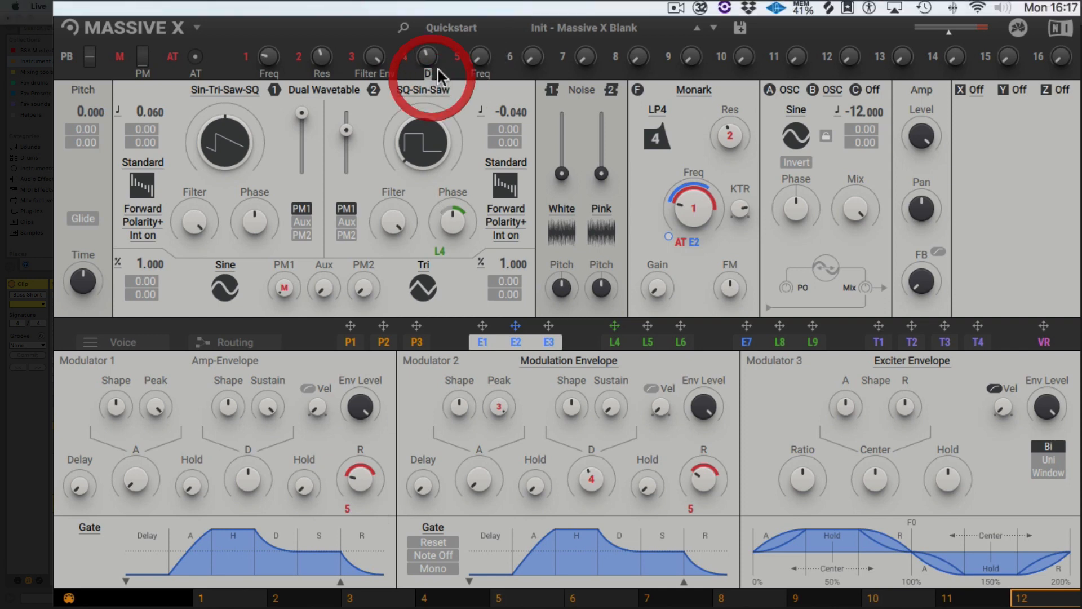
text(ecay)
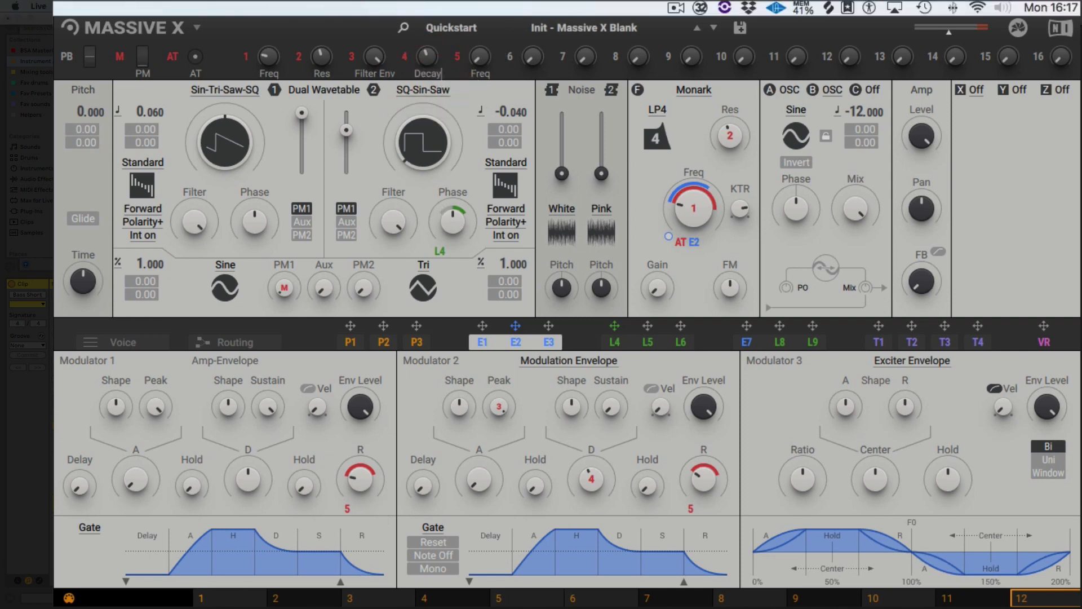
key(Return)
double_click(482, 73)
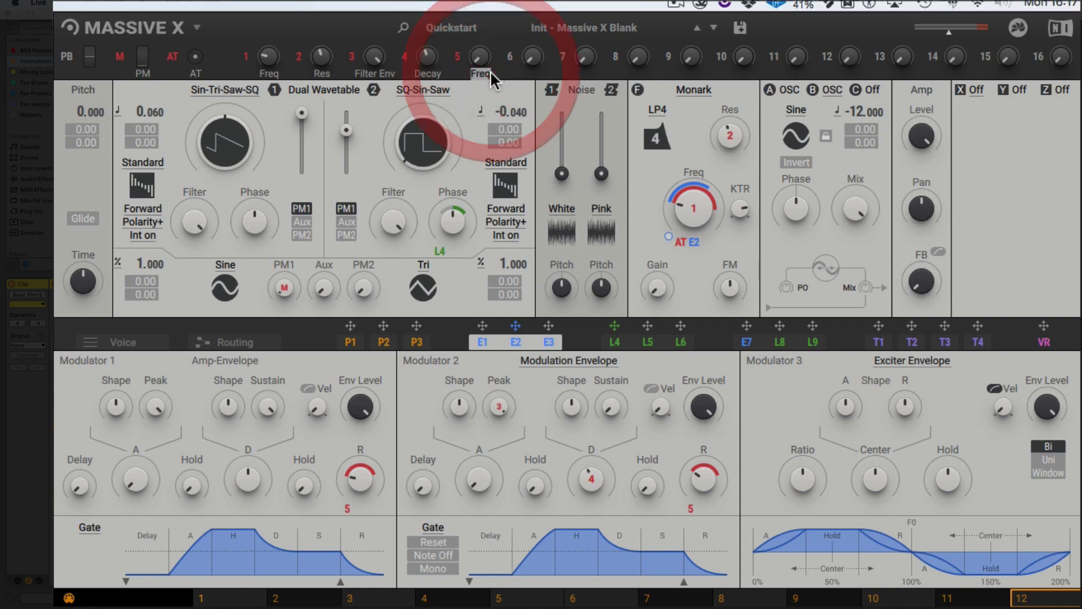
text(Release)
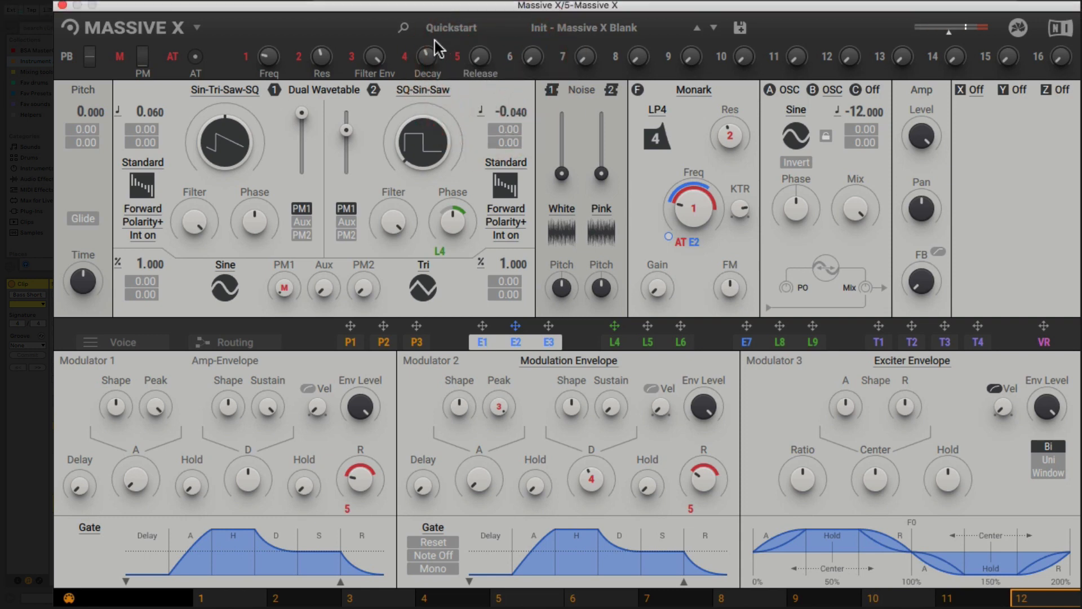
drag(427, 55, 467, 50)
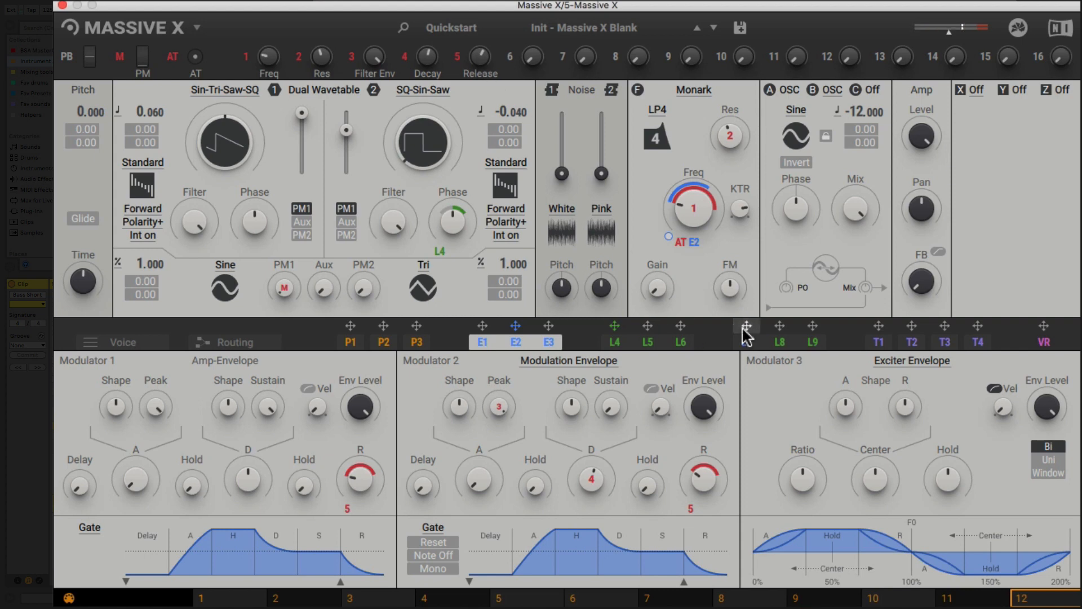
mouse_move(735, 286)
mouse_down()
mouse_move(735, 269)
mouse_move(735, 287)
mouse_up()
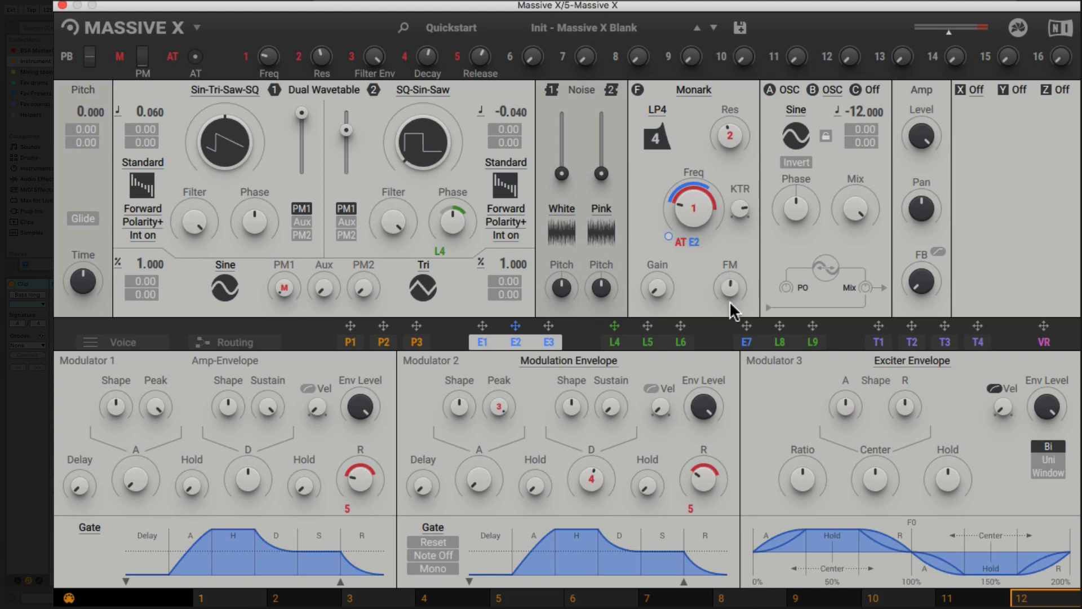
Load a Folder in insert slot C and assign macro 6 to its mix.
click(868, 93)
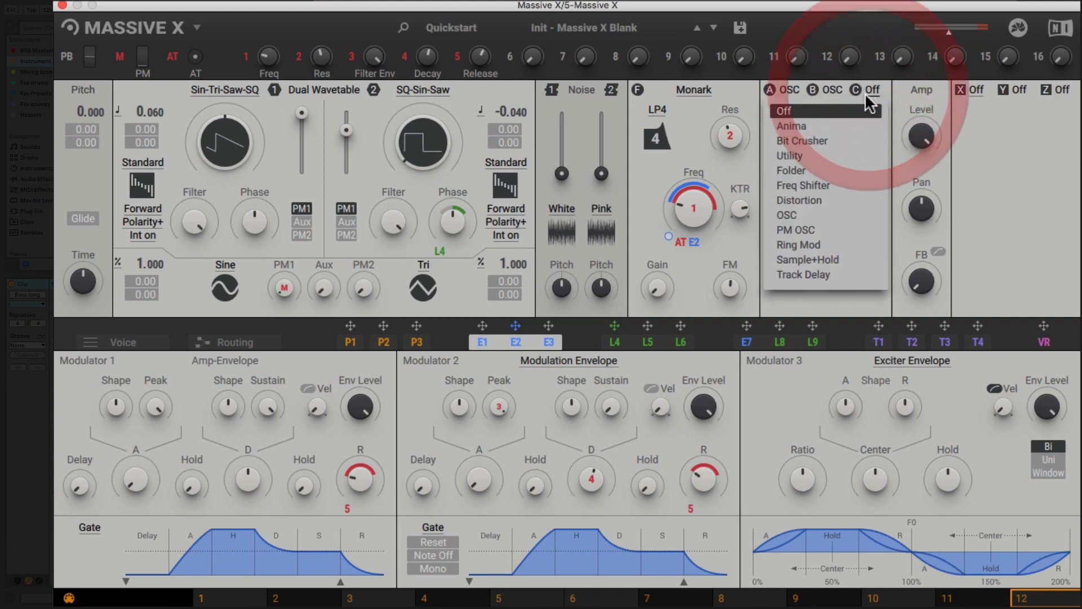
click(821, 169)
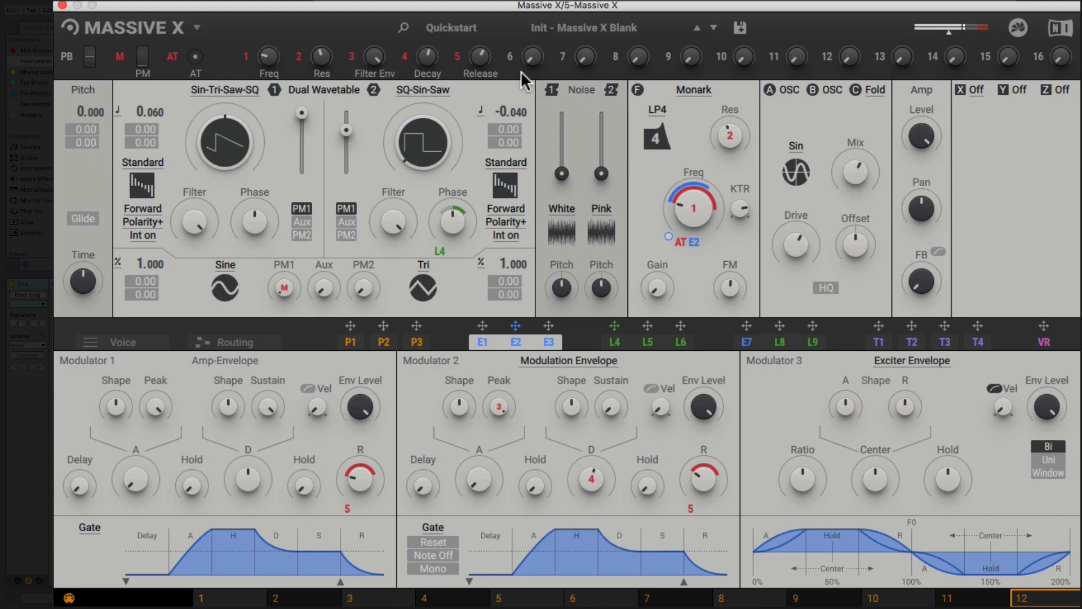
drag(510, 57, 854, 173)
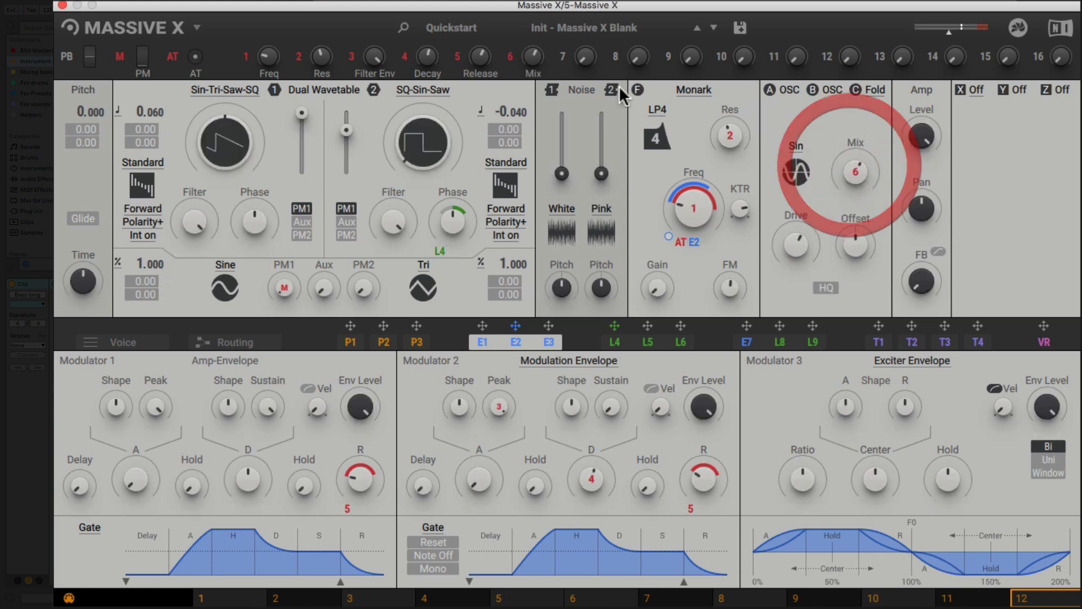
Rename macro 6 as Folder and turn it down to reduce the folding.
drag(532, 54, 532, 84)
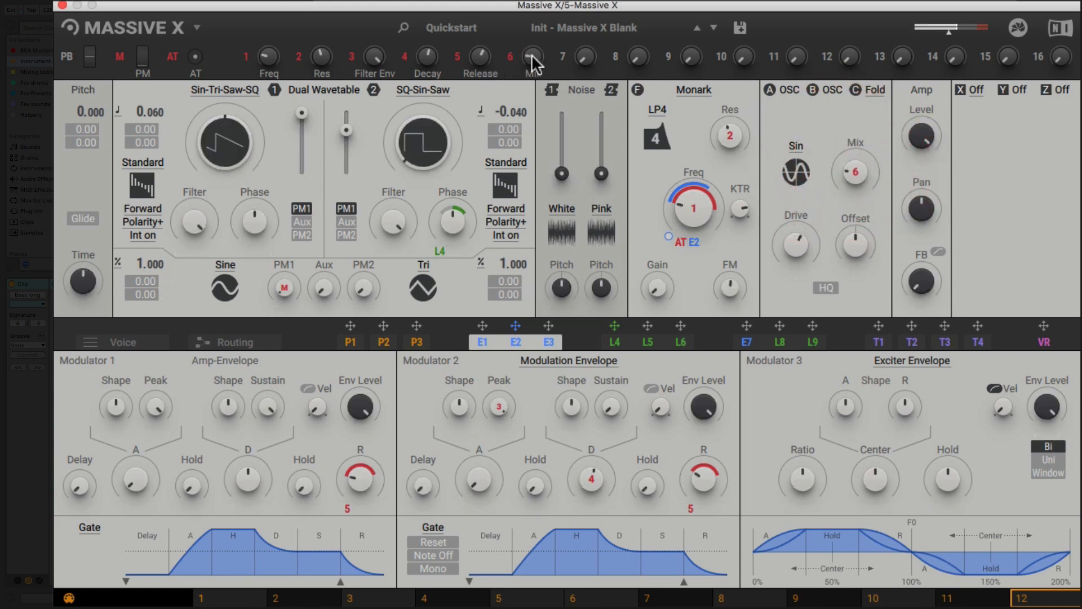
click(540, 67)
text(Folder)
drag(528, 56, 529, 71)
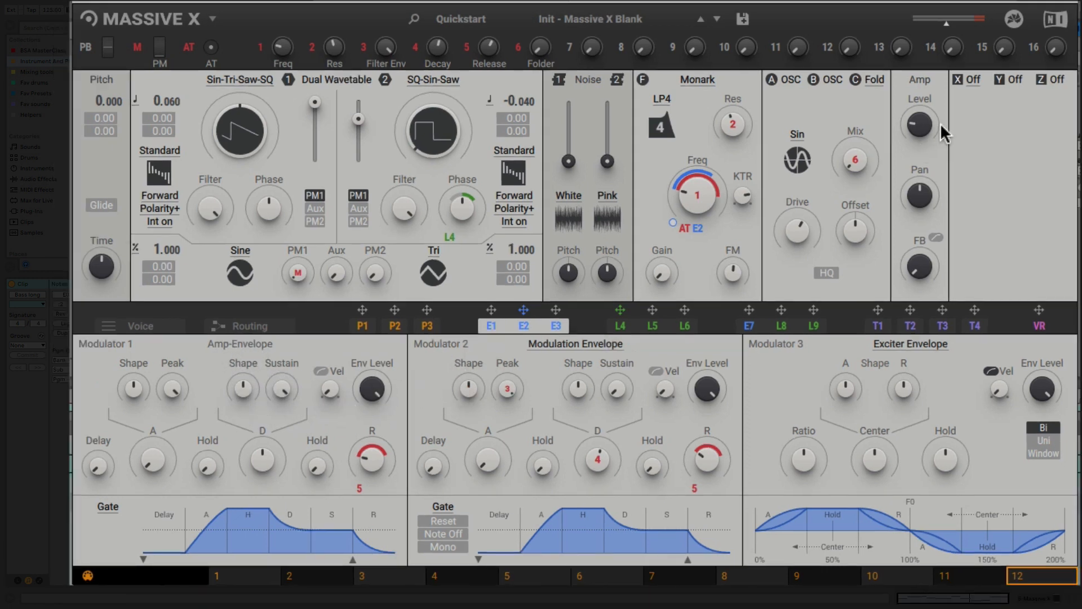
Lower the amp level and assign the Velocity On tracker T3 to modulate it.
drag(920, 140, 920, 164)
click(942, 326)
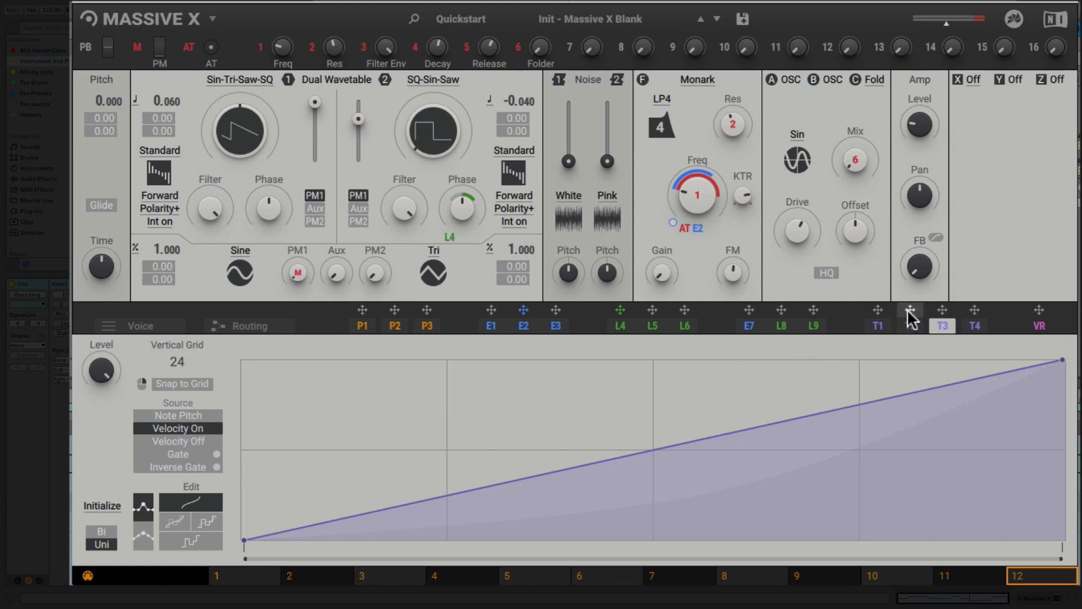
drag(938, 310, 913, 149)
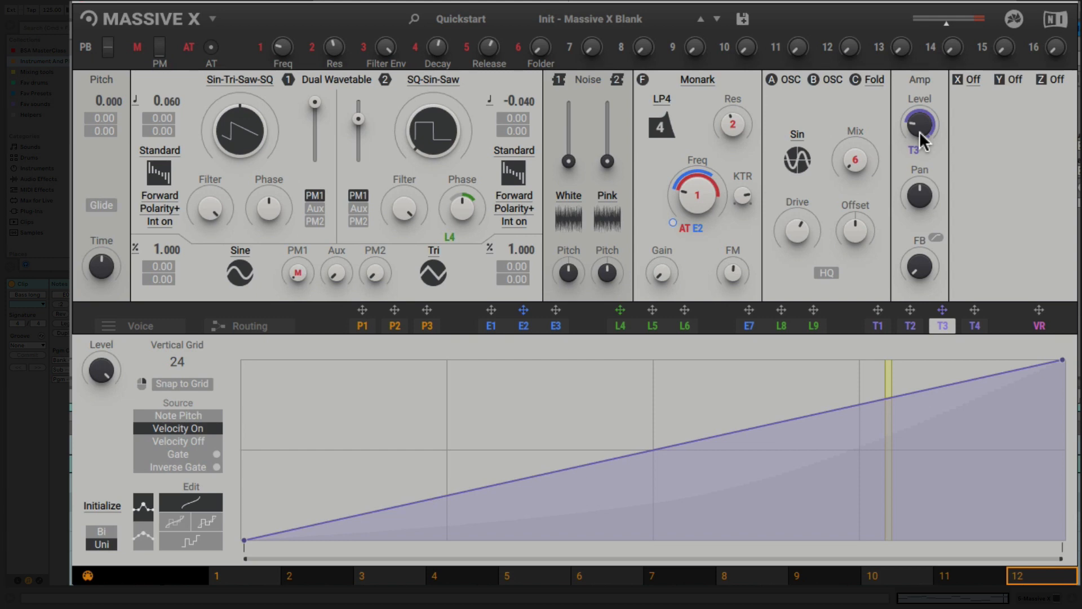
Load an Equalizer in effect slot X.
click(972, 78)
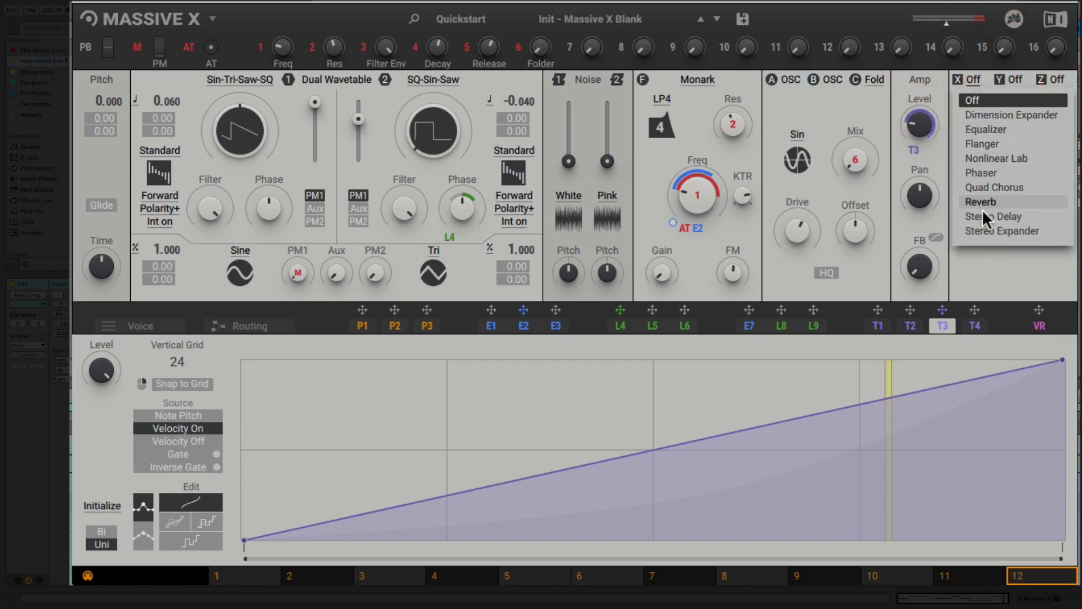
click(992, 130)
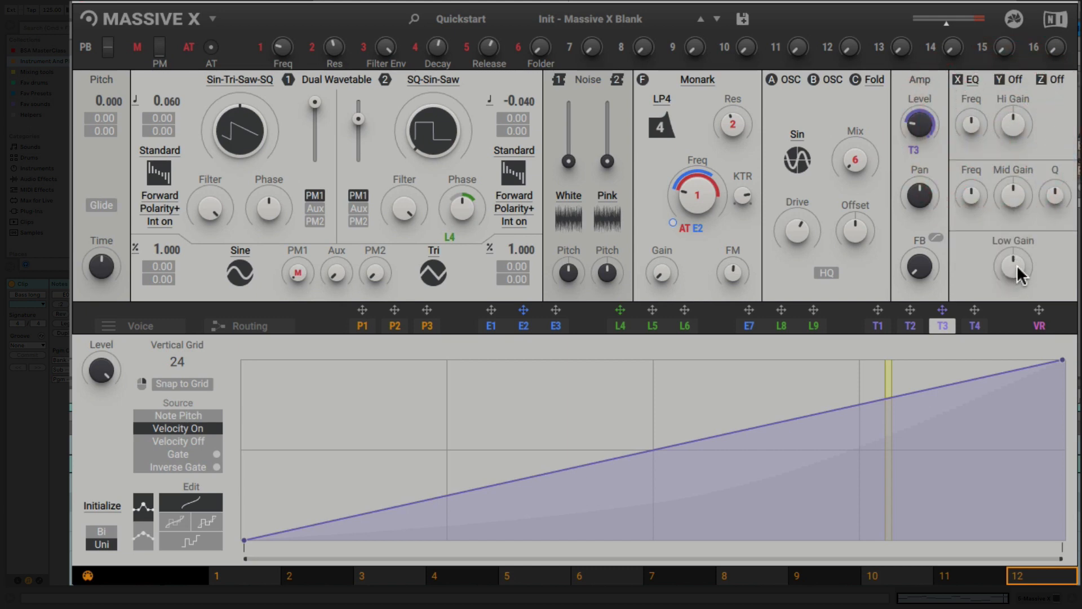
Boost the Equalizer's low gain slightly.
drag(1017, 265, 1017, 251)
Load a Nonlinear Lab in effect slot Y, set its mode to Soft Clip and lower its mix.
click(1014, 80)
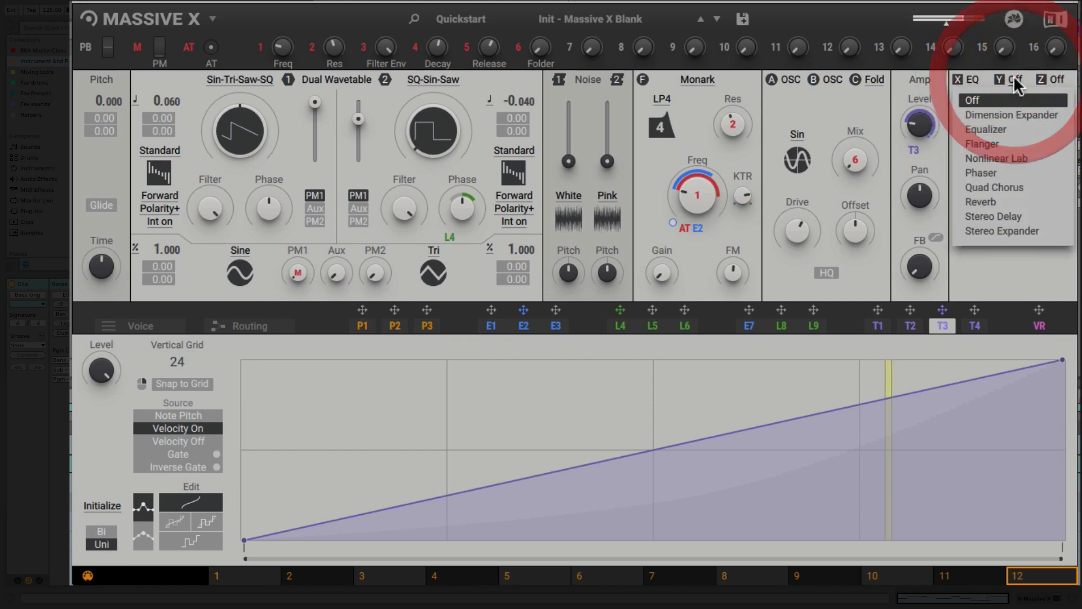
click(1009, 157)
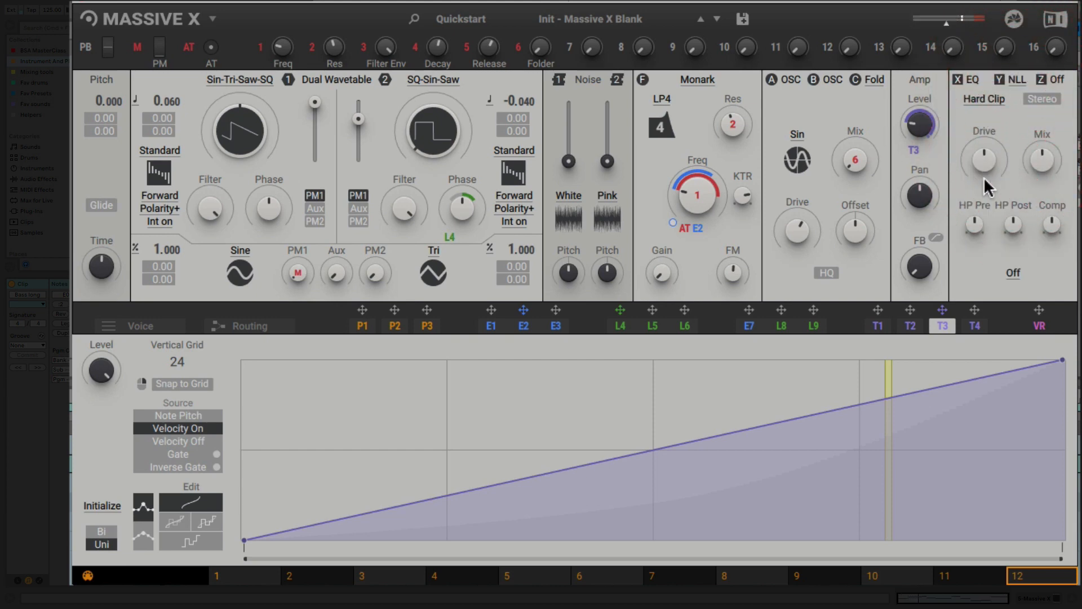
click(995, 99)
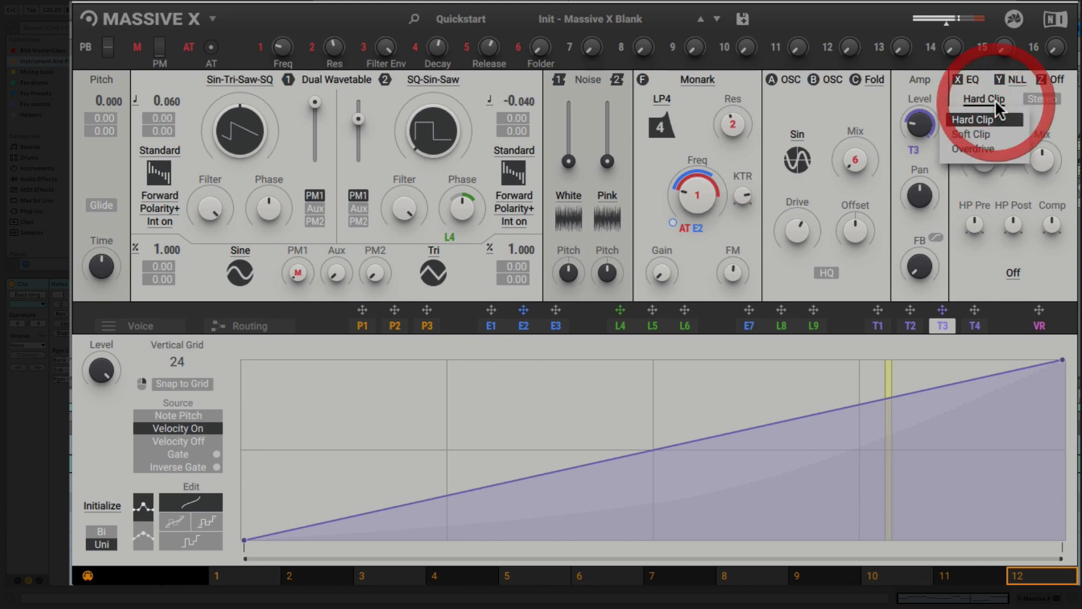
click(995, 133)
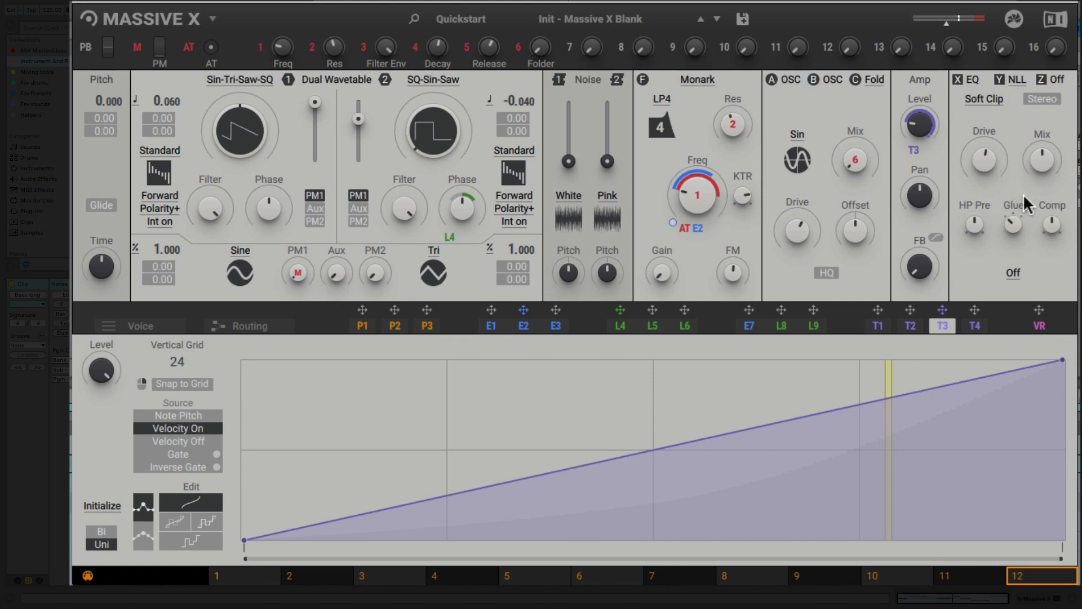
drag(1042, 160, 1042, 186)
Load a Stereo Delay in effect slot Z with a slightly raised right-channel time and the Warm mode.
click(1056, 81)
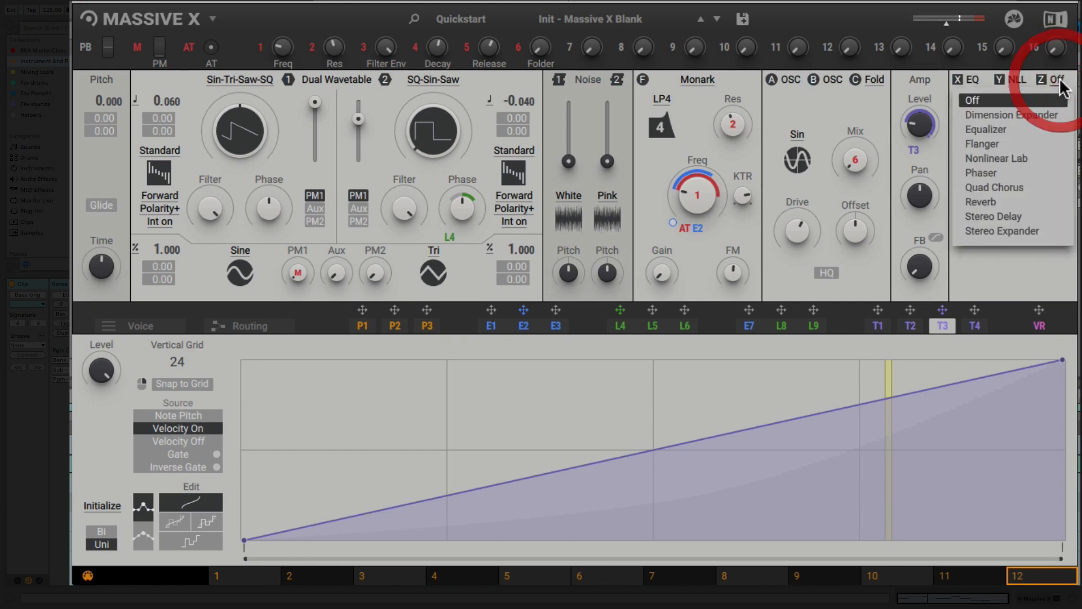
click(1031, 212)
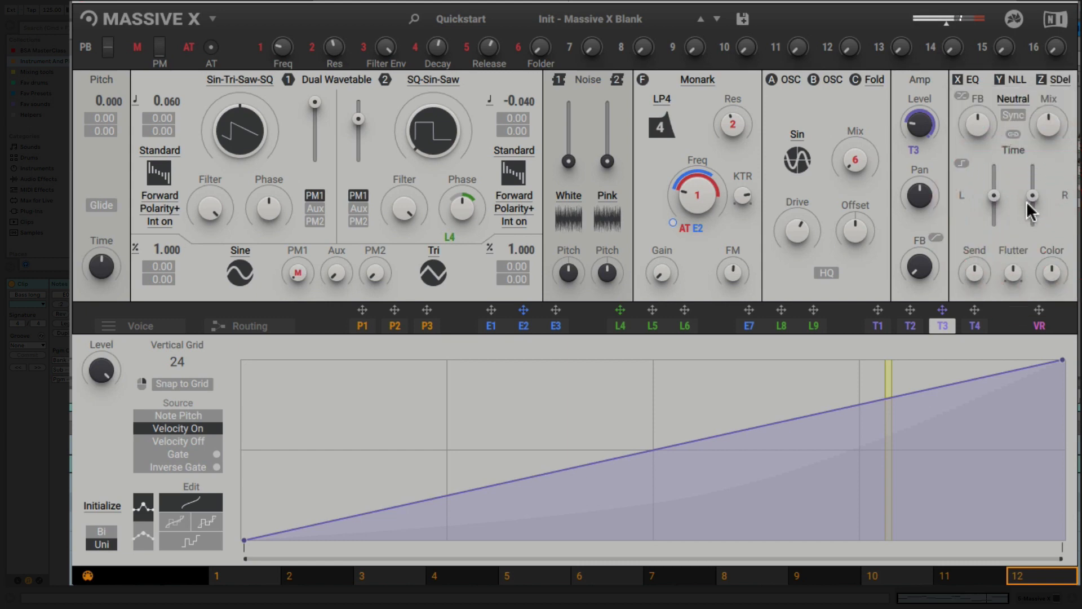
drag(1032, 193, 1033, 189)
click(1017, 98)
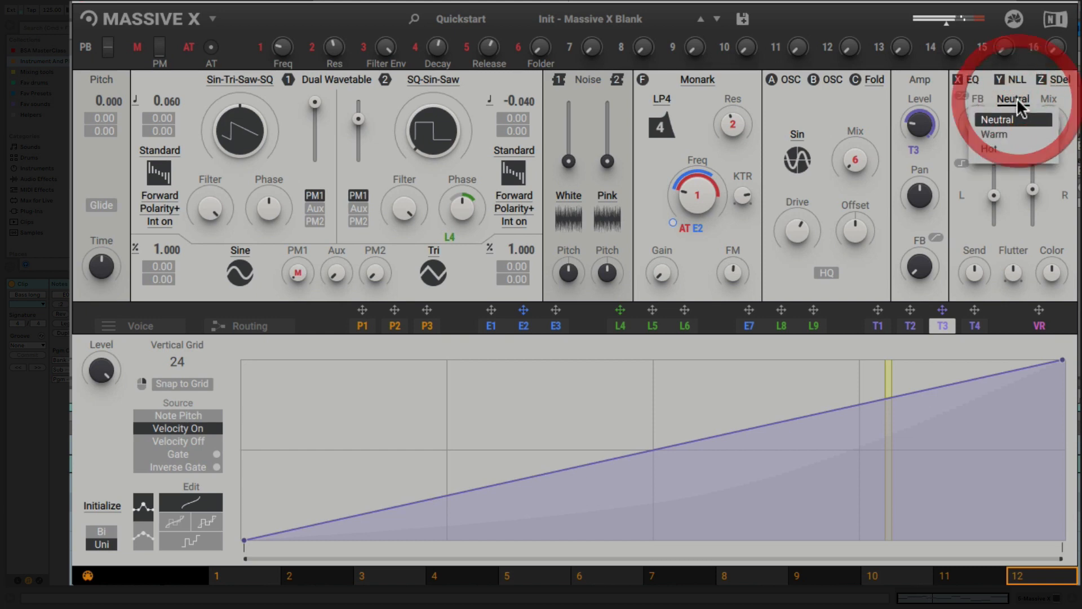
click(1009, 131)
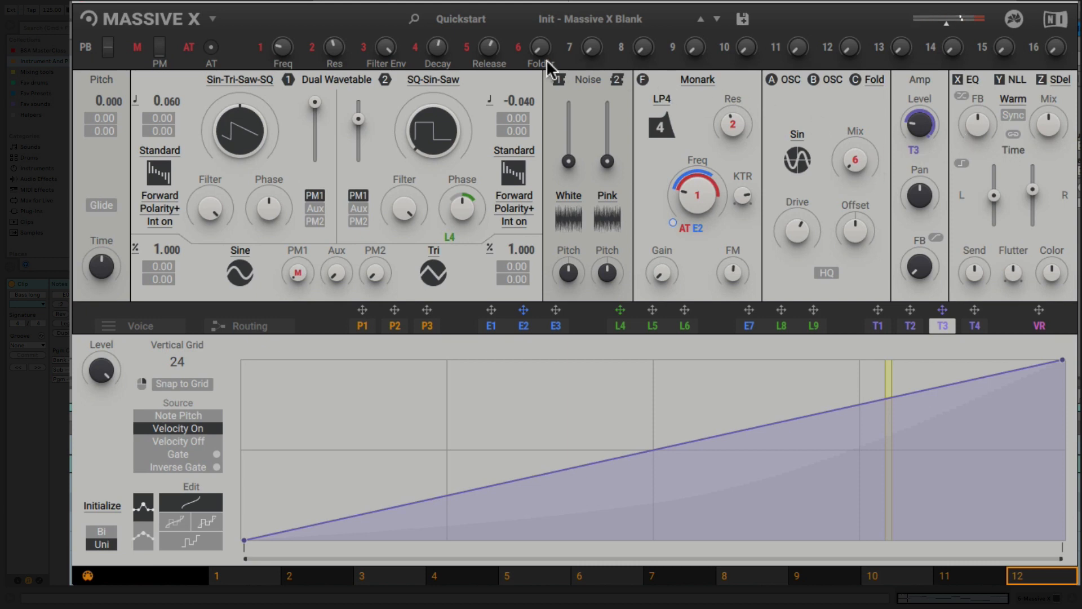
Assign macro 7 to the Stereo Delay's mix and rename the macro as Space.
drag(570, 50, 1043, 133)
click(594, 62)
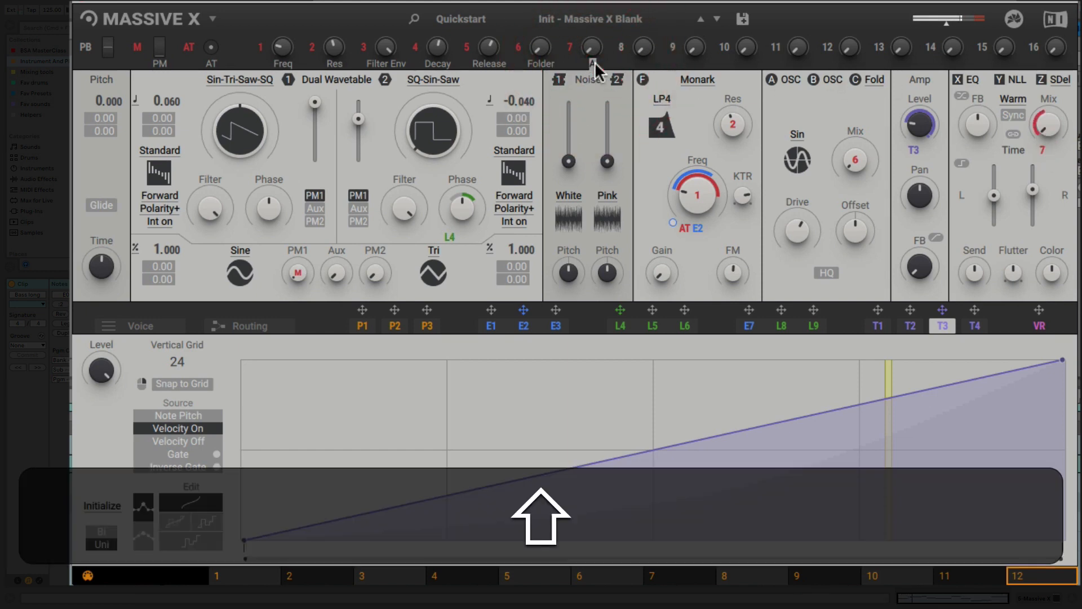
text(Space)
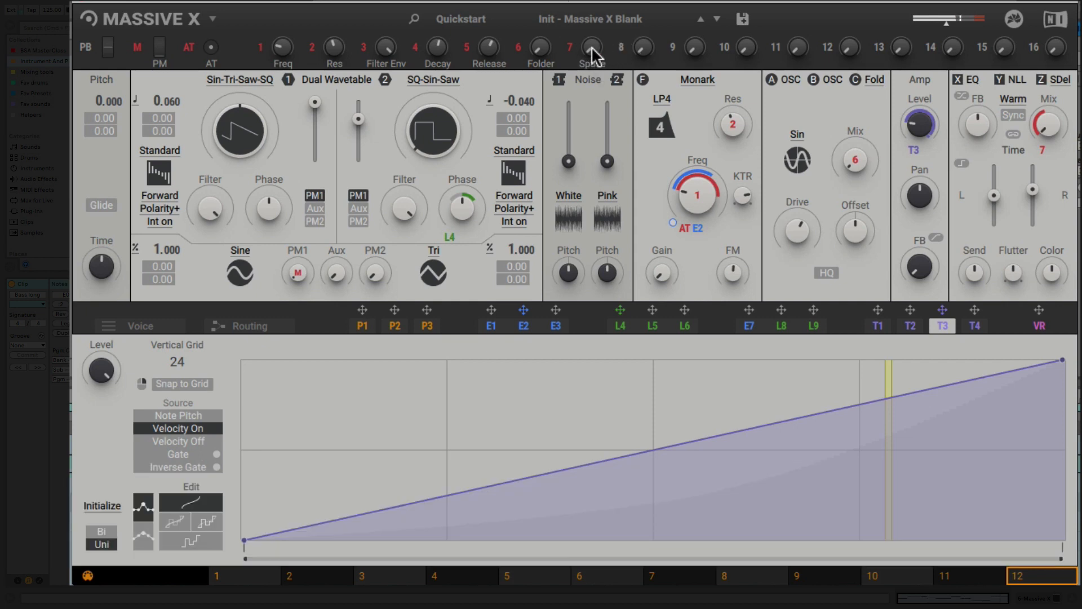
Turn up the Space macro to add delay and play the bass clip to hear it.
drag(591, 49, 591, 23)
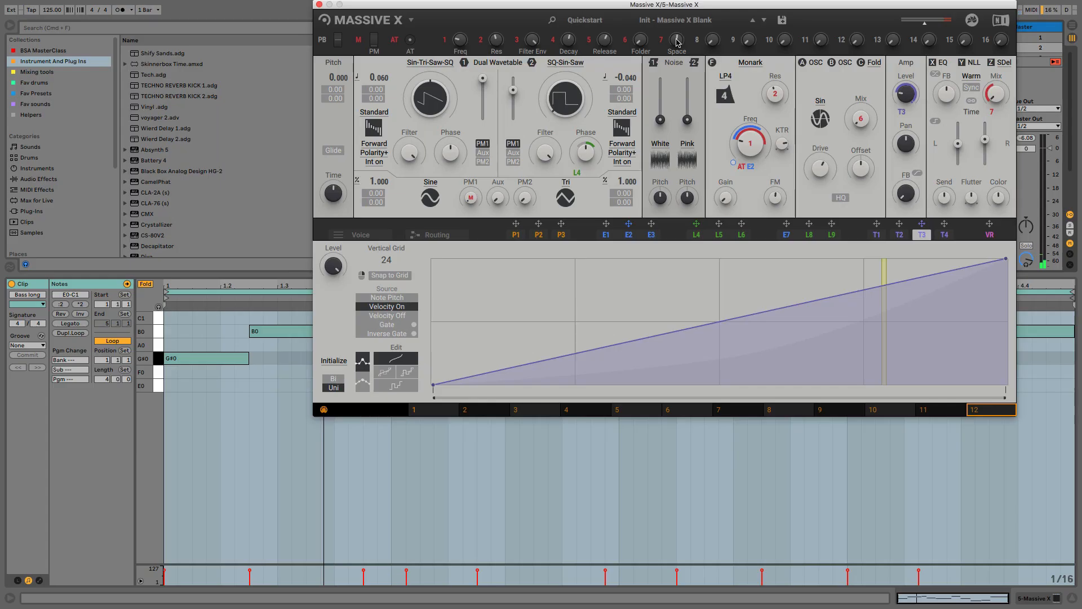
key(space)
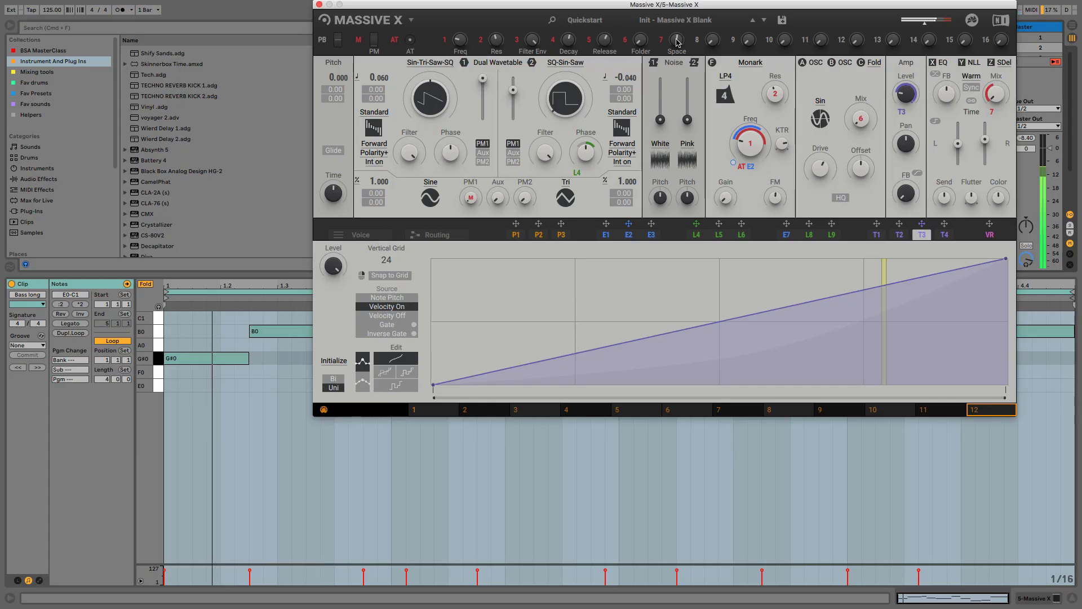